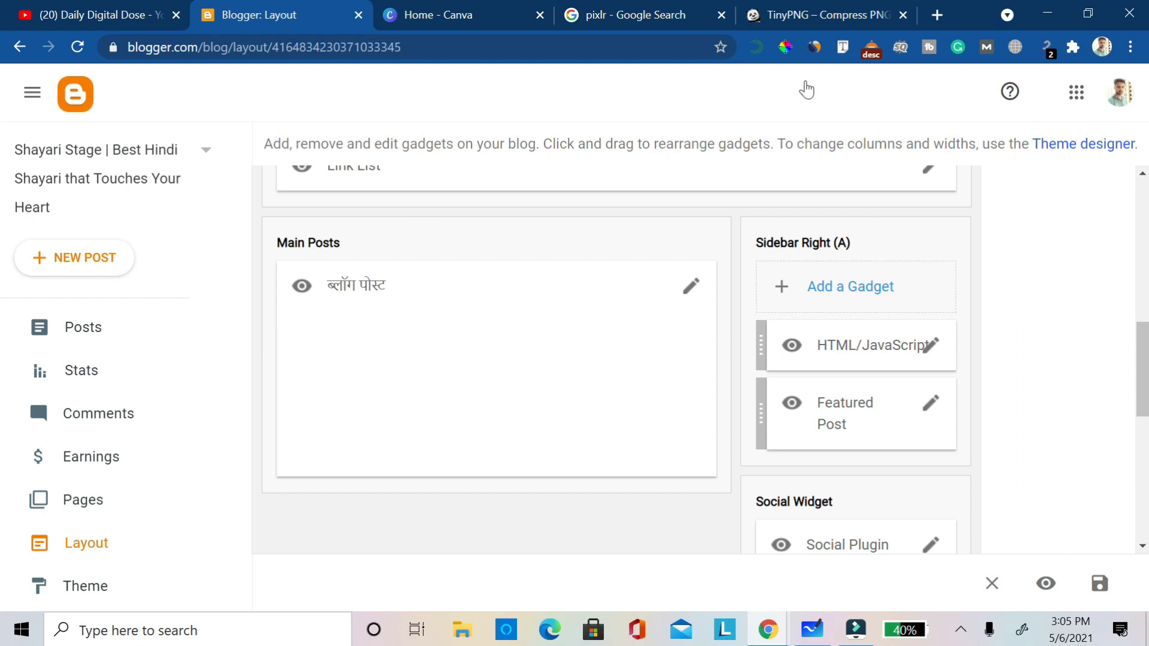
# Configure the Main Posts gadget to show 10 posts on the main page and save its settings.
pyautogui.click(691, 286)
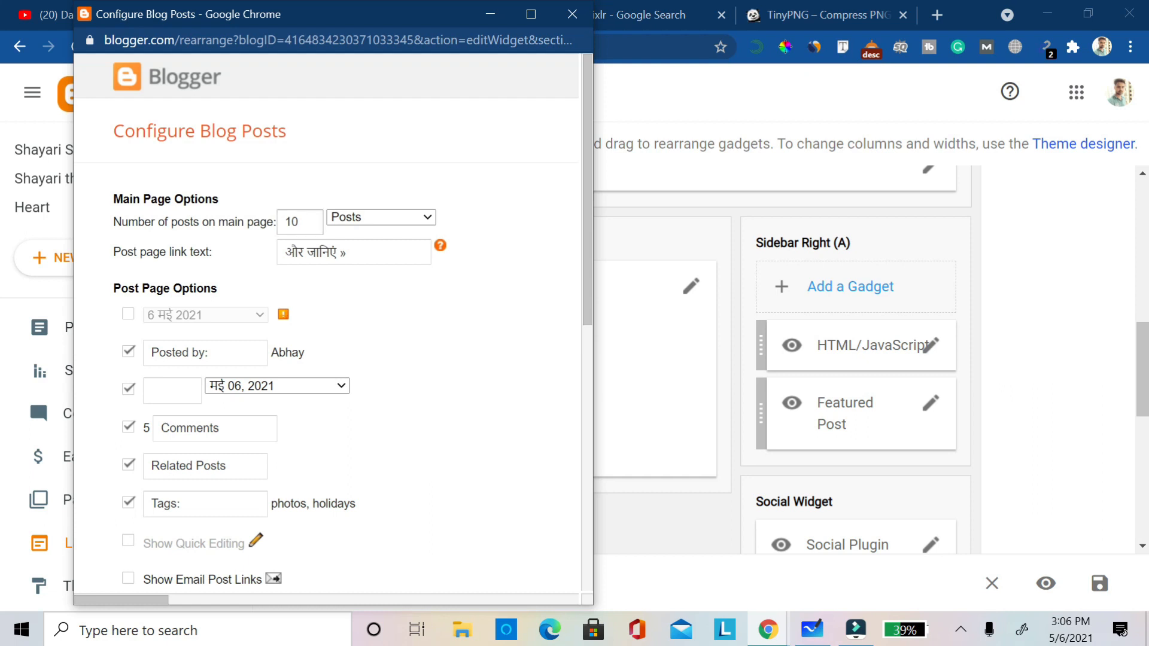
pyautogui.click(298, 228)
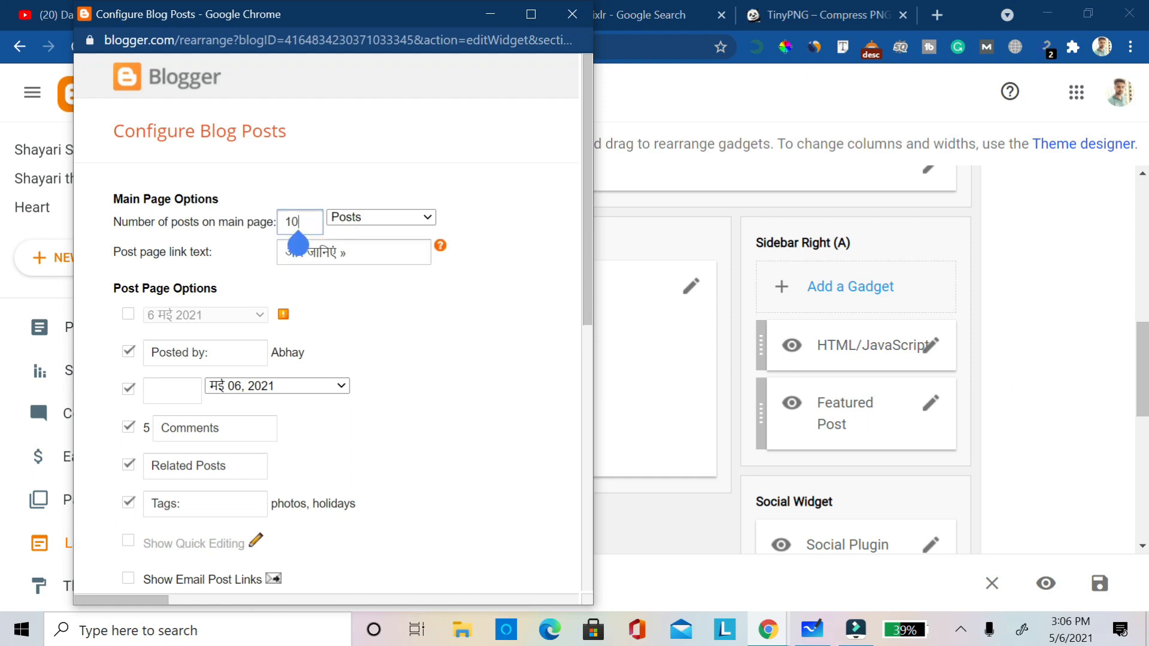
pyautogui.click(381, 217)
pyautogui.click(381, 269)
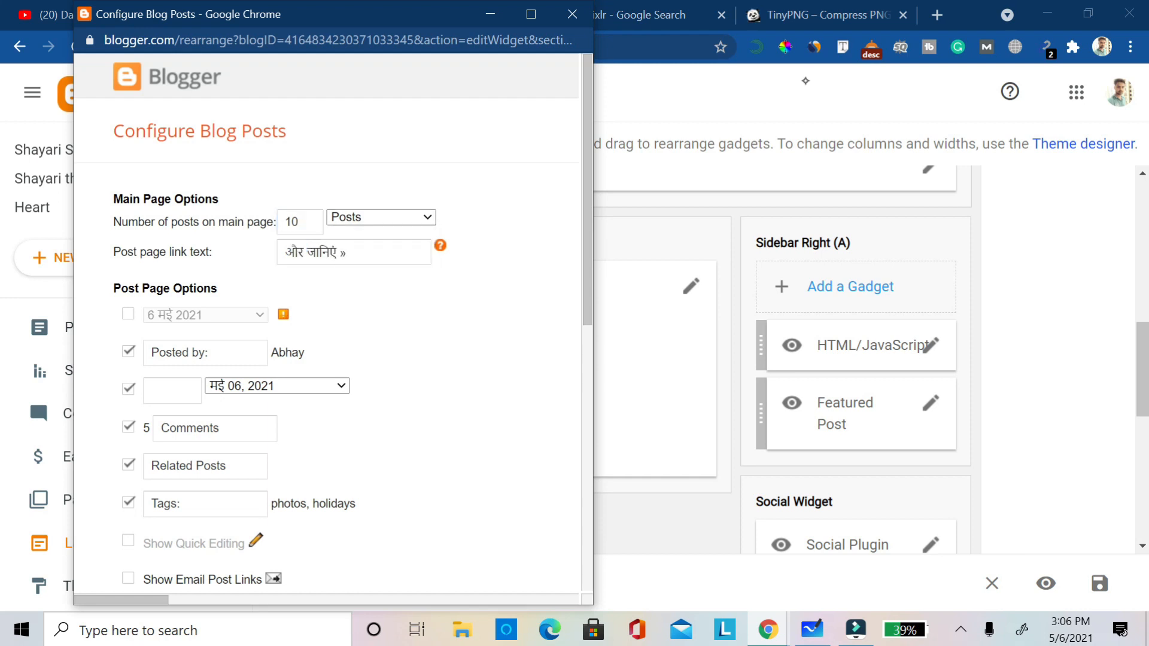
pyautogui.moveTo(587, 197); pyautogui.dragTo(587, 462)
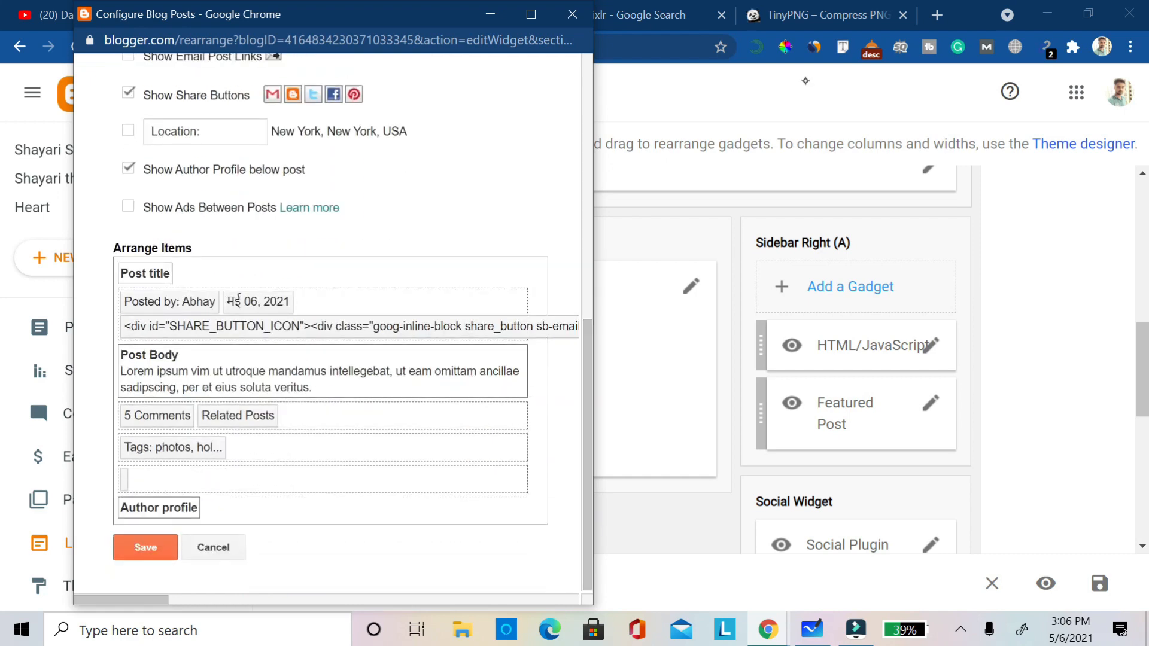
pyautogui.click(146, 547)
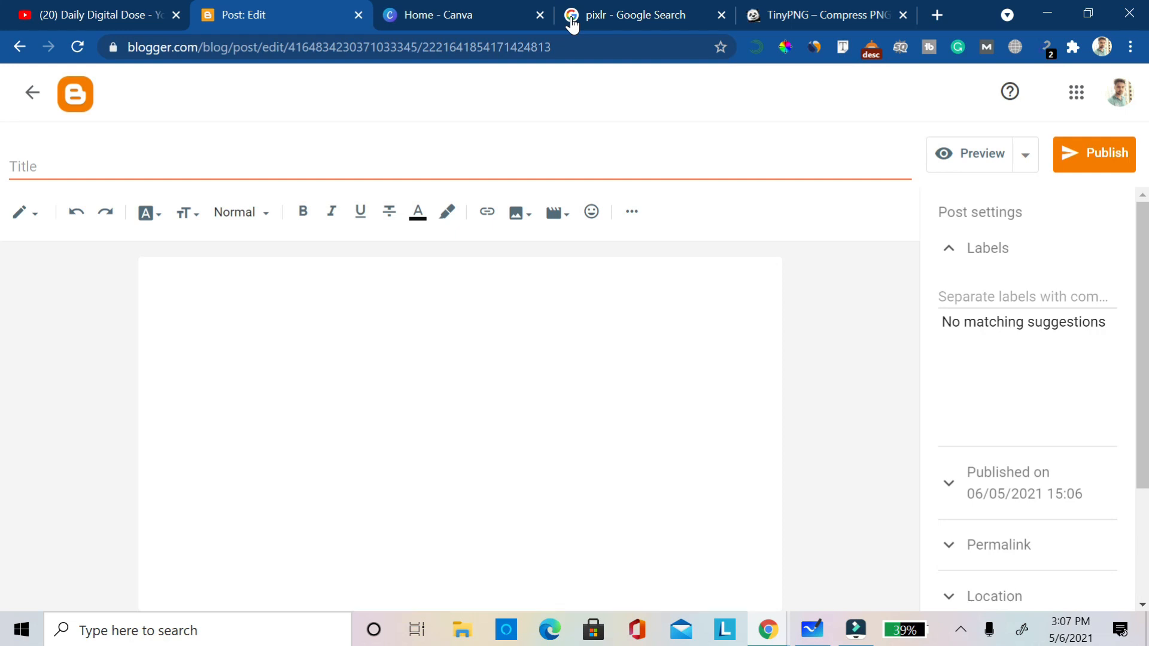
# Insert a jump break in the empty post's body and return to the posts list.
pyautogui.click(156, 279)
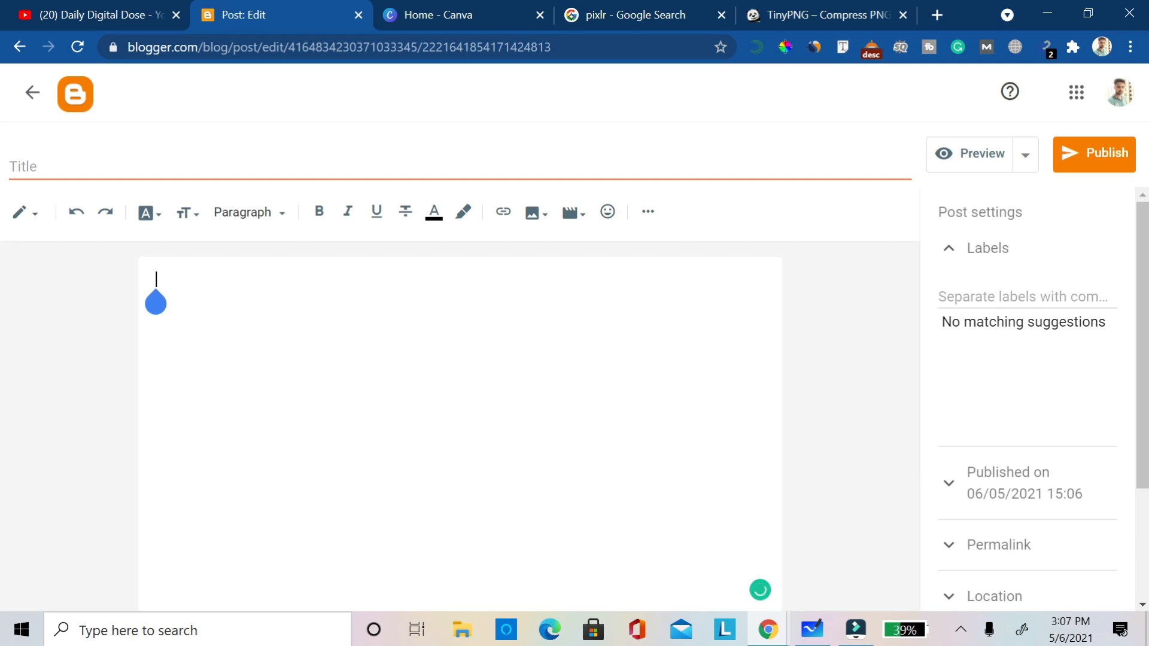
pyautogui.click(648, 211)
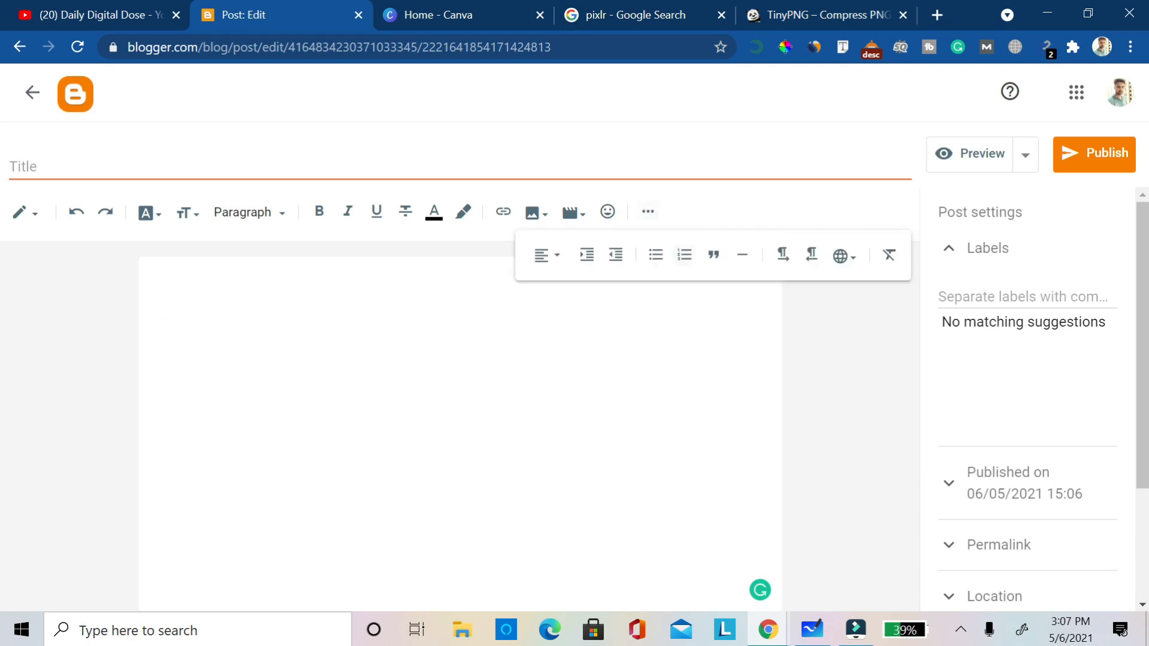
pyautogui.click(742, 254)
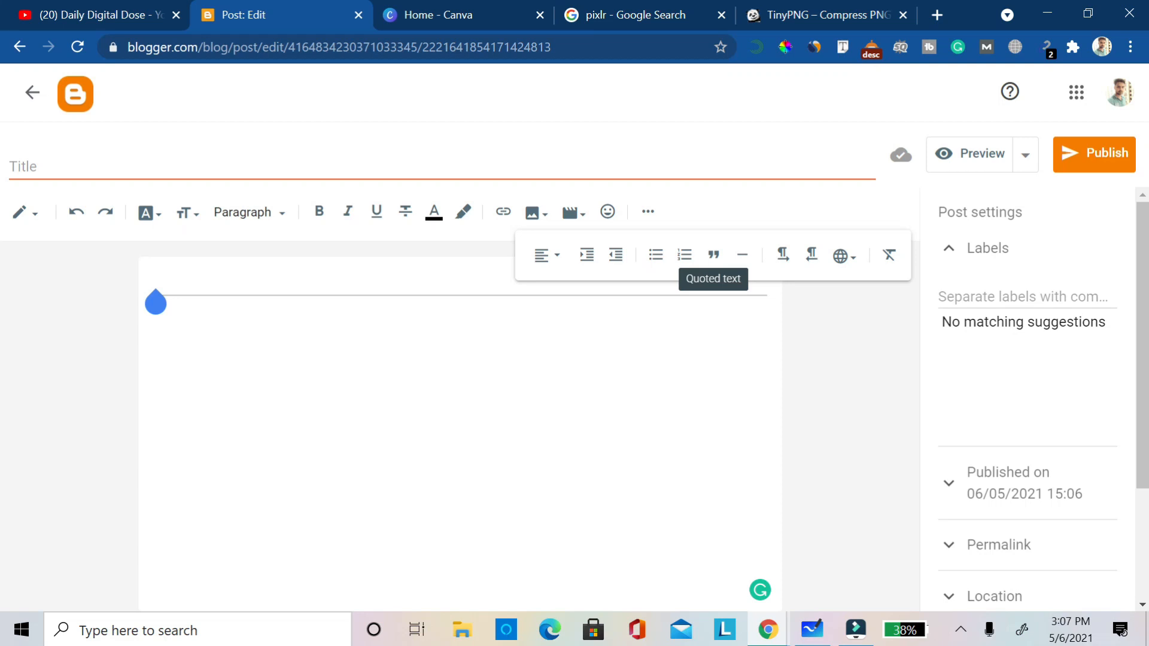
pyautogui.click(32, 92)
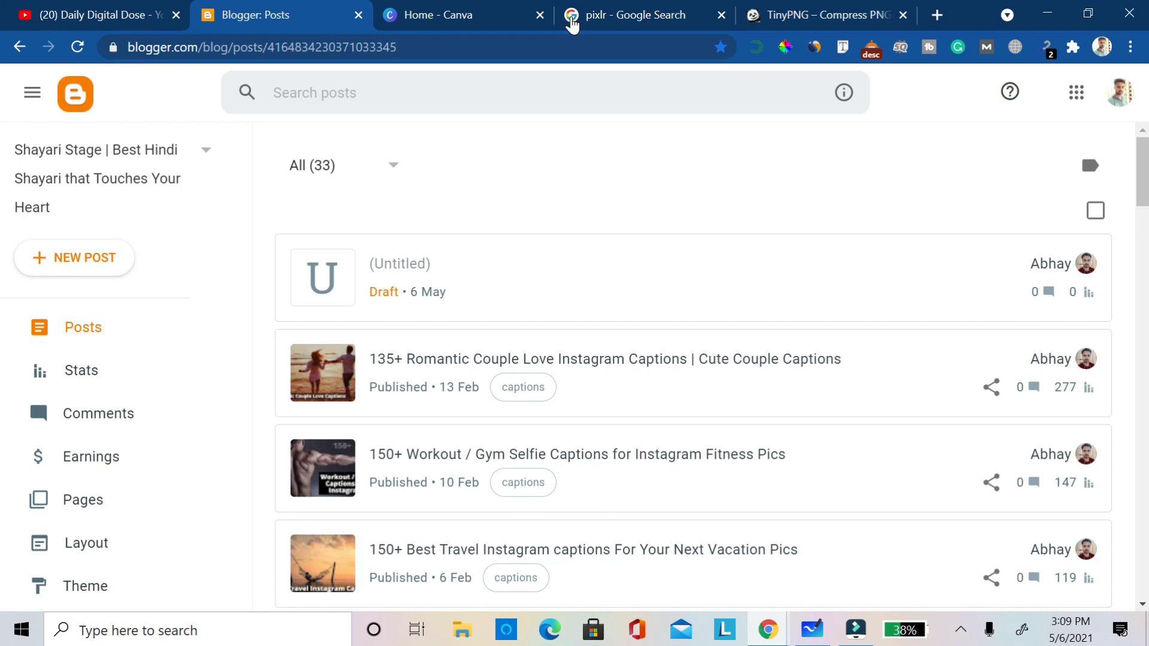
# Switch to Canva and create a new custom-size design of 800 × 569 px.
pyautogui.click(455, 14)
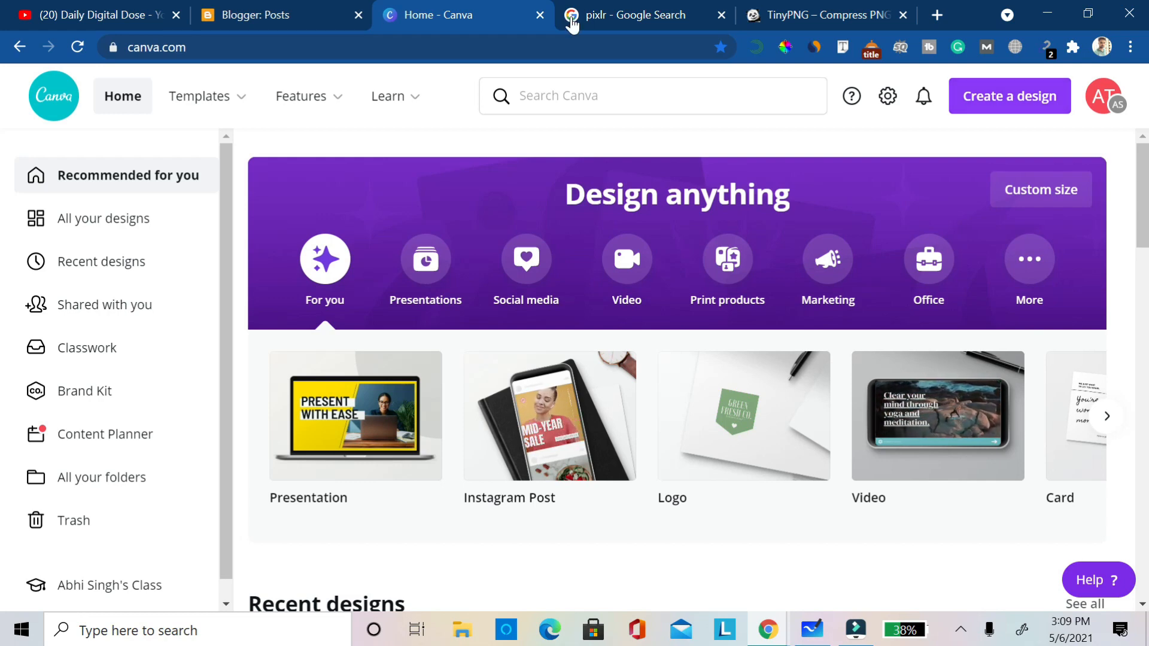
pyautogui.click(1009, 95)
pyautogui.click(910, 538)
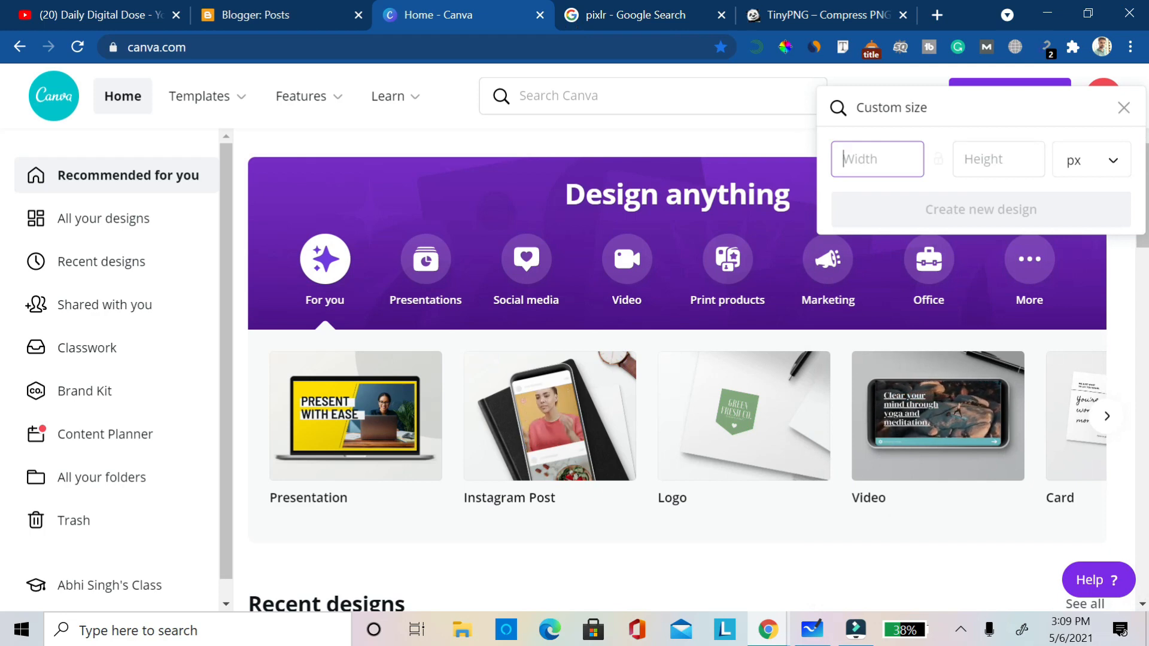
pyautogui.write('800')
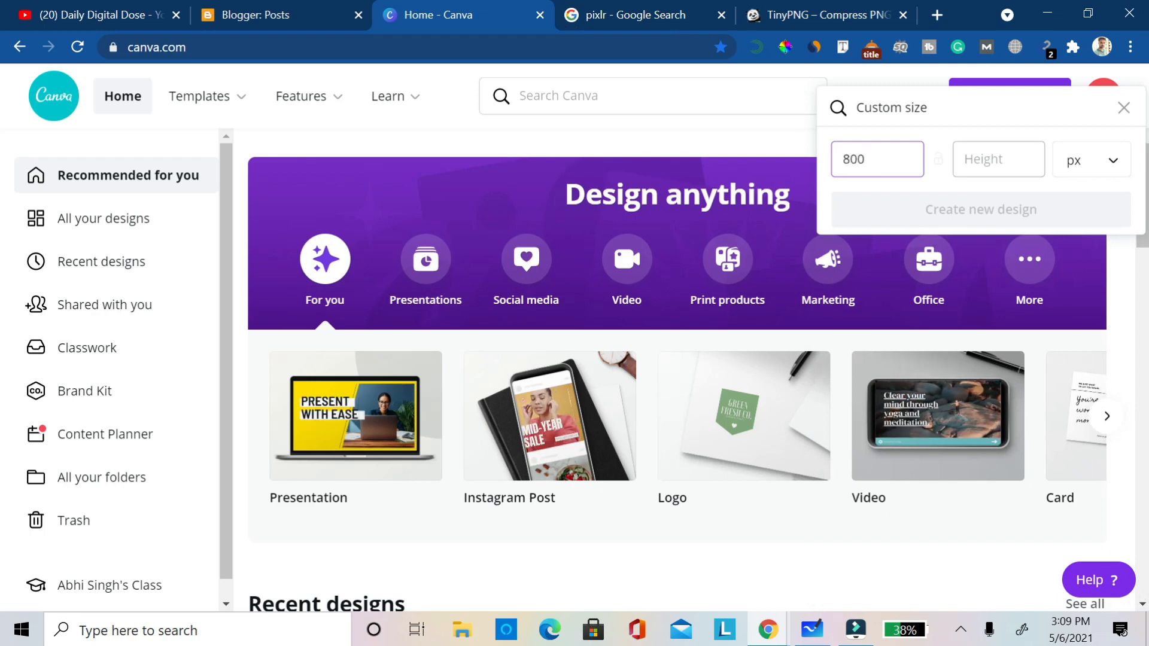
pyautogui.click(999, 160)
pyautogui.write('569')
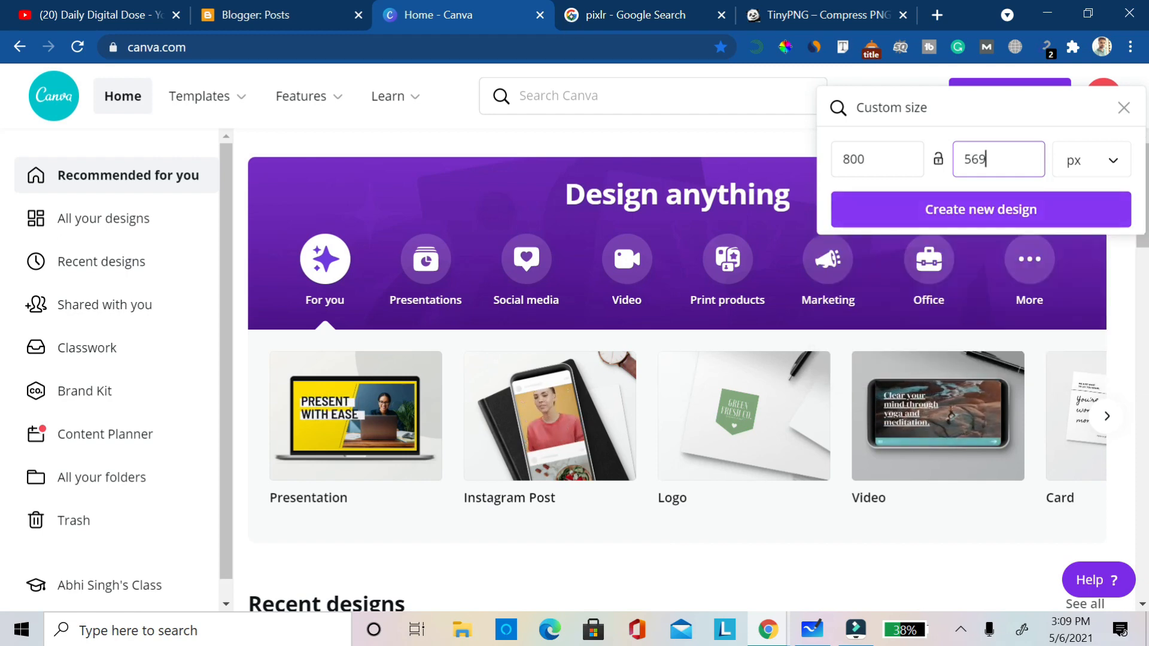
pyautogui.click(981, 209)
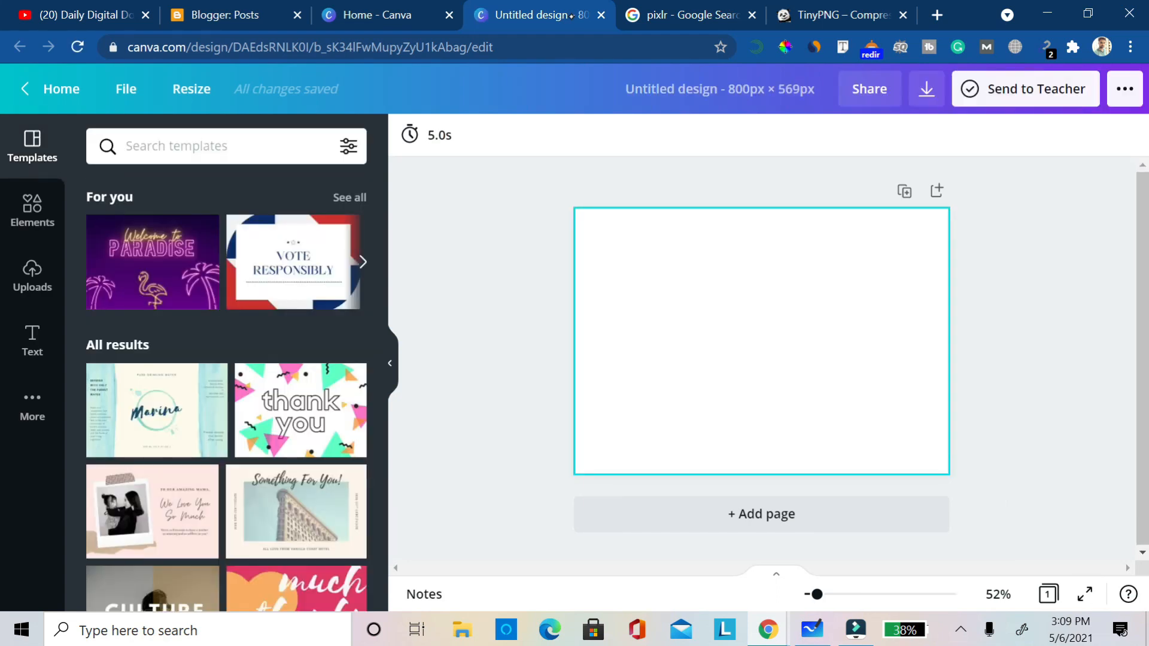
# Open the stock Photos library in the design editor and browse its images.
pyautogui.click(33, 407)
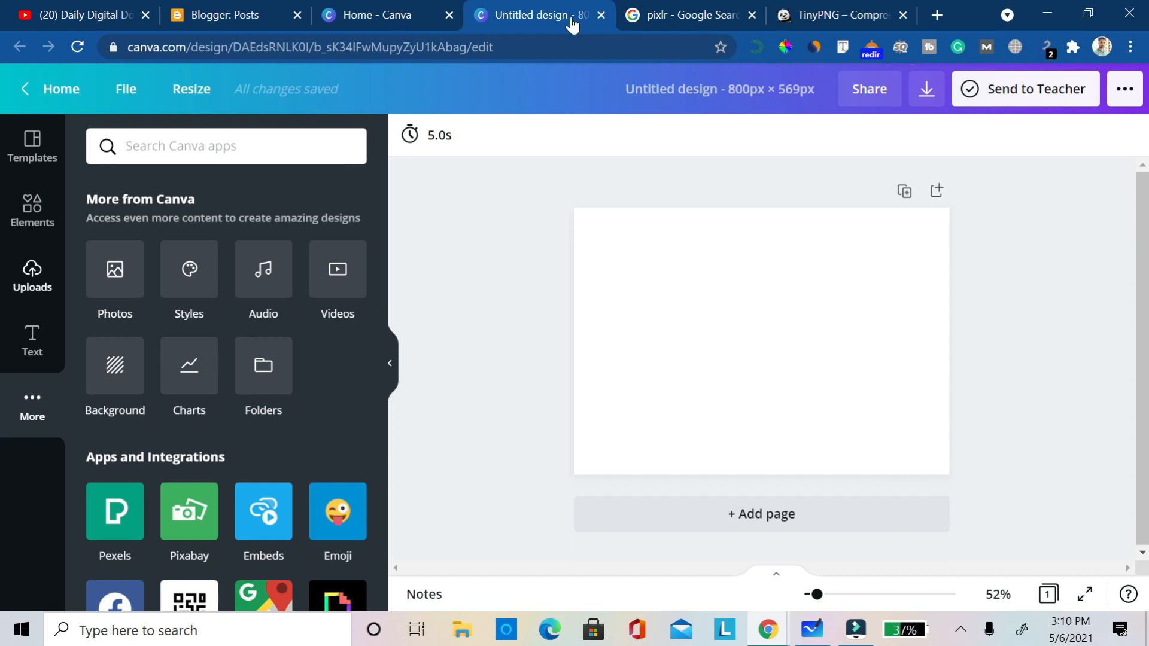
pyautogui.click(115, 270)
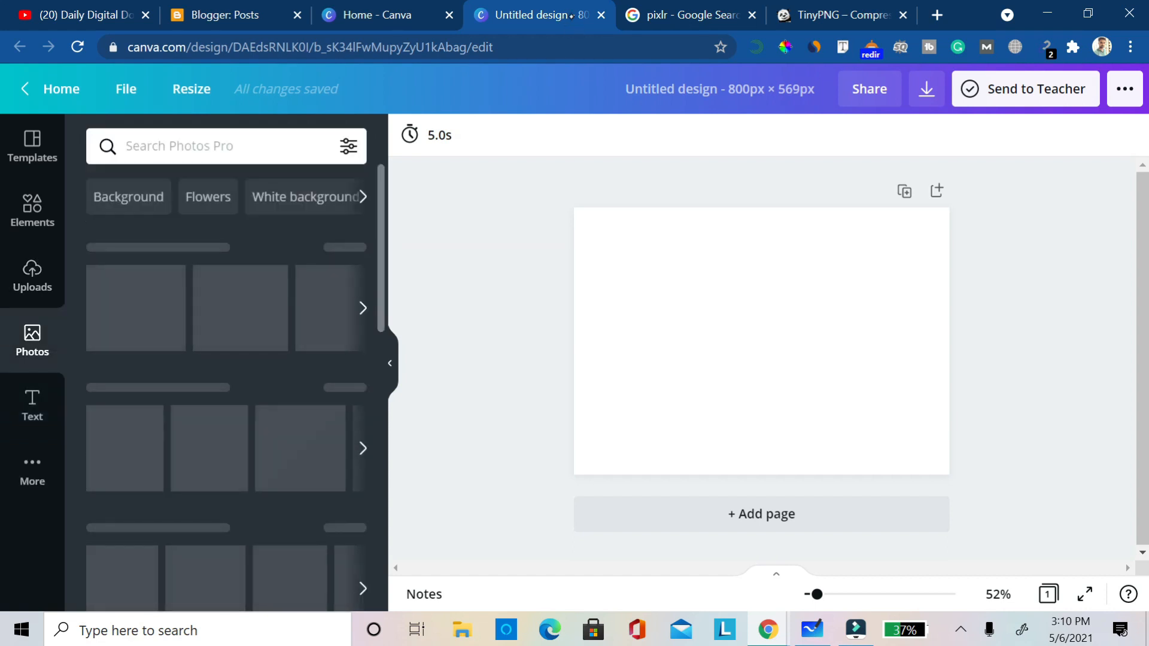
pyautogui.scroll(-5, 227, 371)
pyautogui.scroll(4, 226, 371)
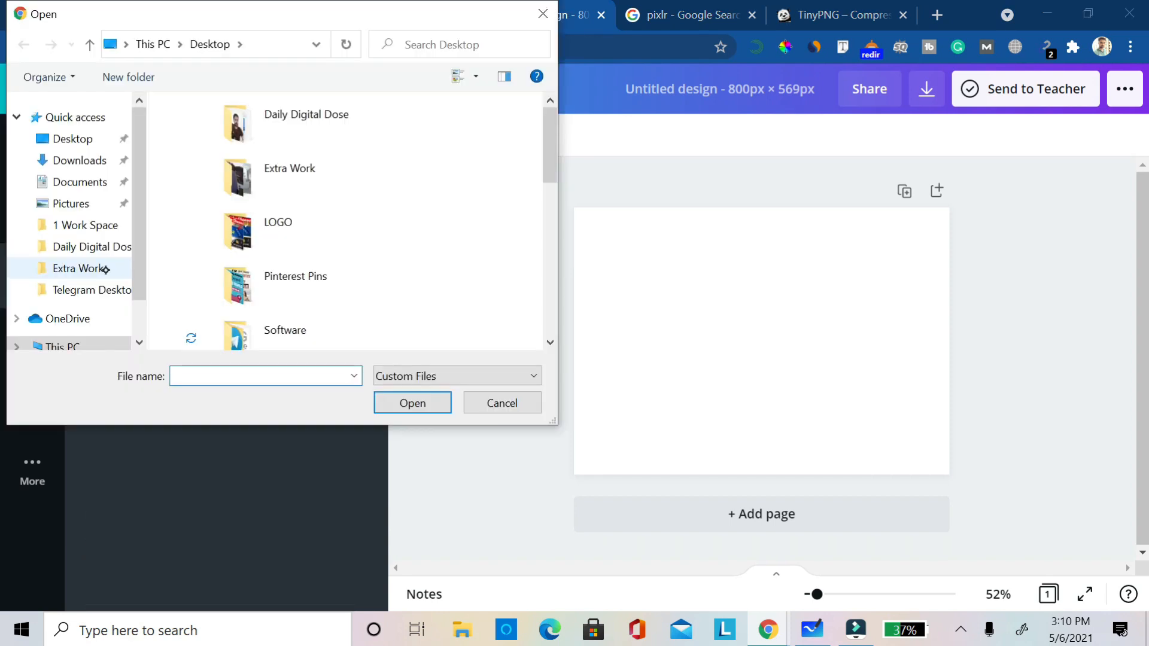
# Upload the two Pexels JPG photos of the desert and the dolphins from the Desktop folder.
pyautogui.click(540, 13)
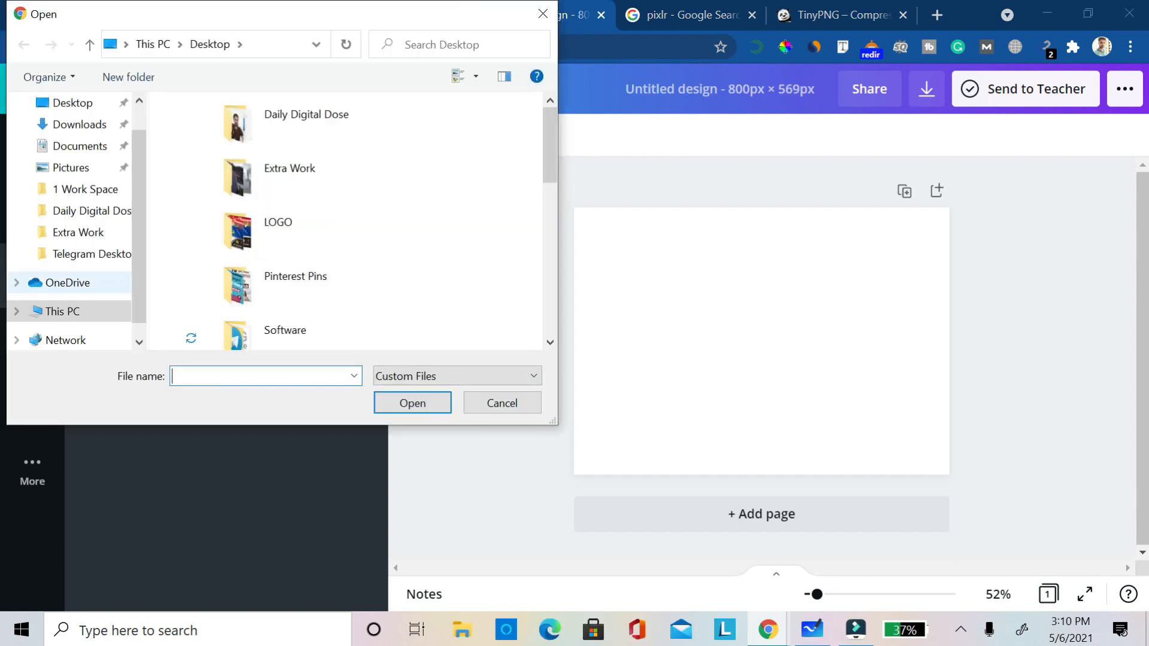
pyautogui.scroll(-10, 347, 222)
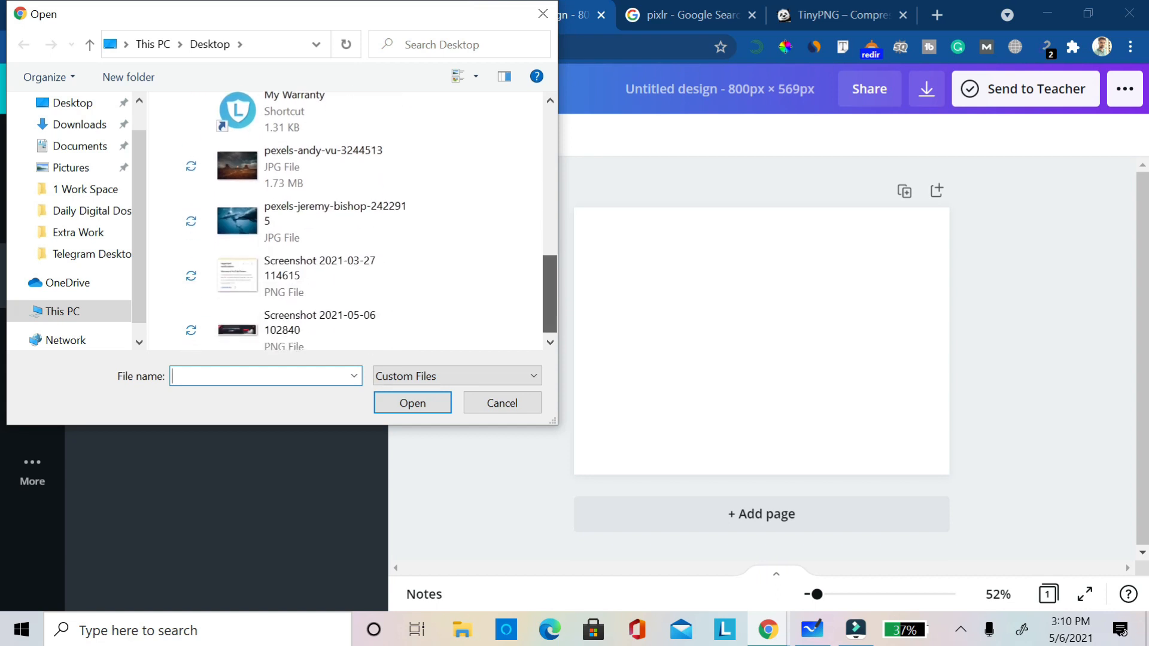
pyautogui.click(295, 220)
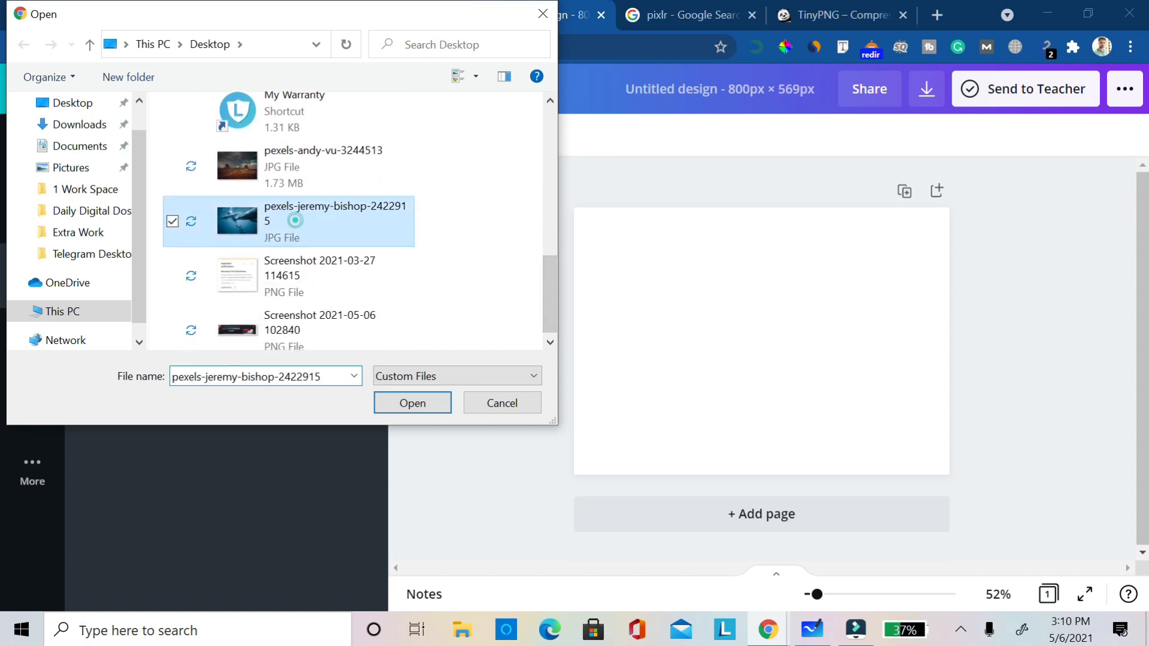
pyautogui.click(173, 165)
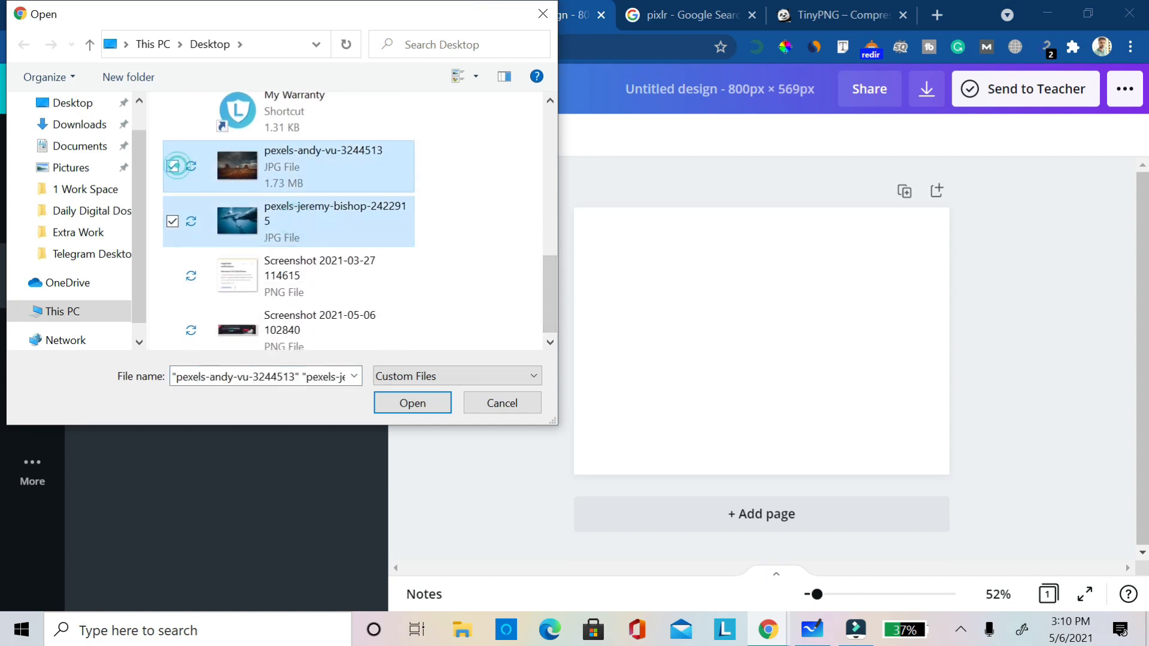
pyautogui.click(413, 402)
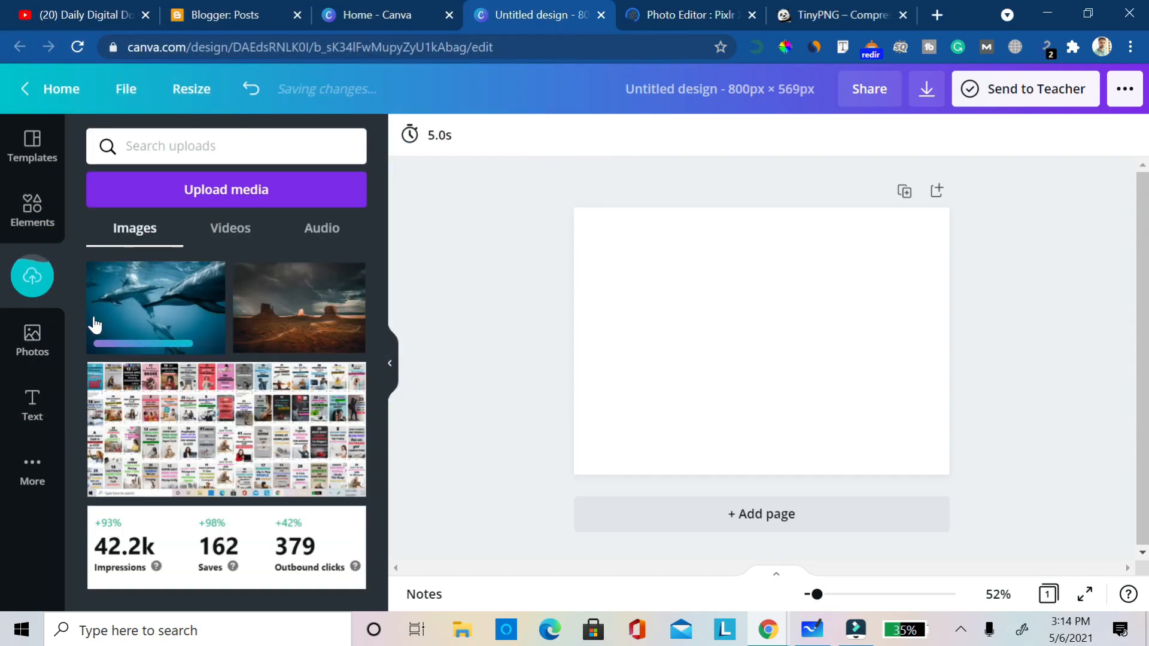
# Place the uploaded desert photo on the blank page and enlarge it to cover the whole canvas.
pyautogui.click(299, 313)
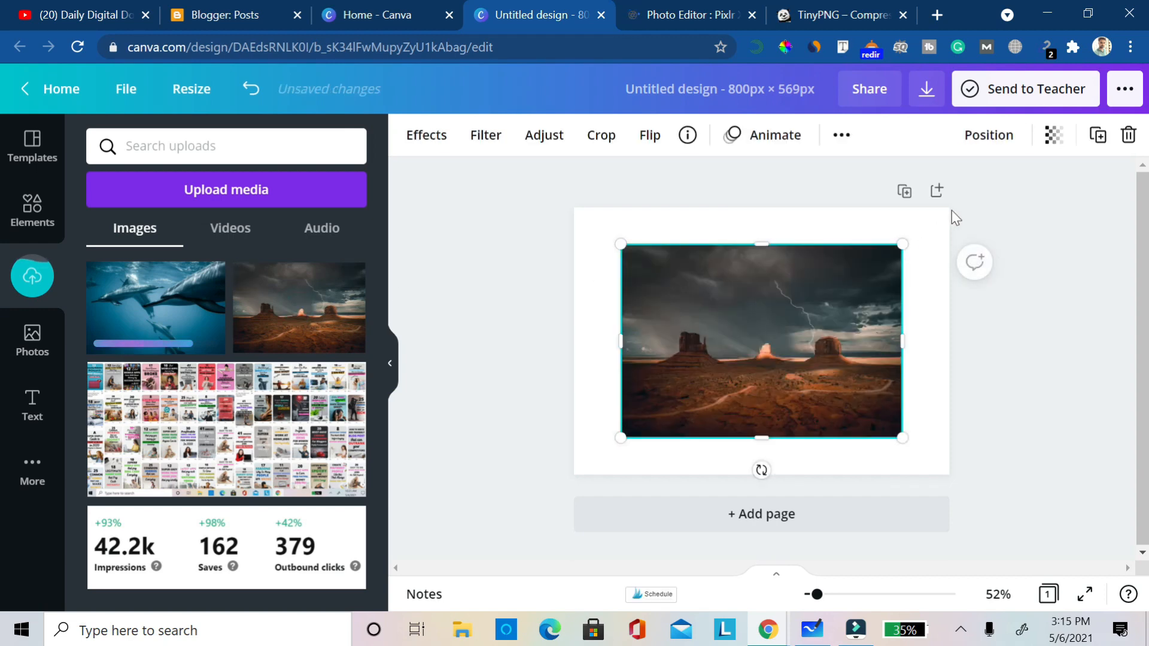
pyautogui.moveTo(901, 245); pyautogui.dragTo(953, 210)
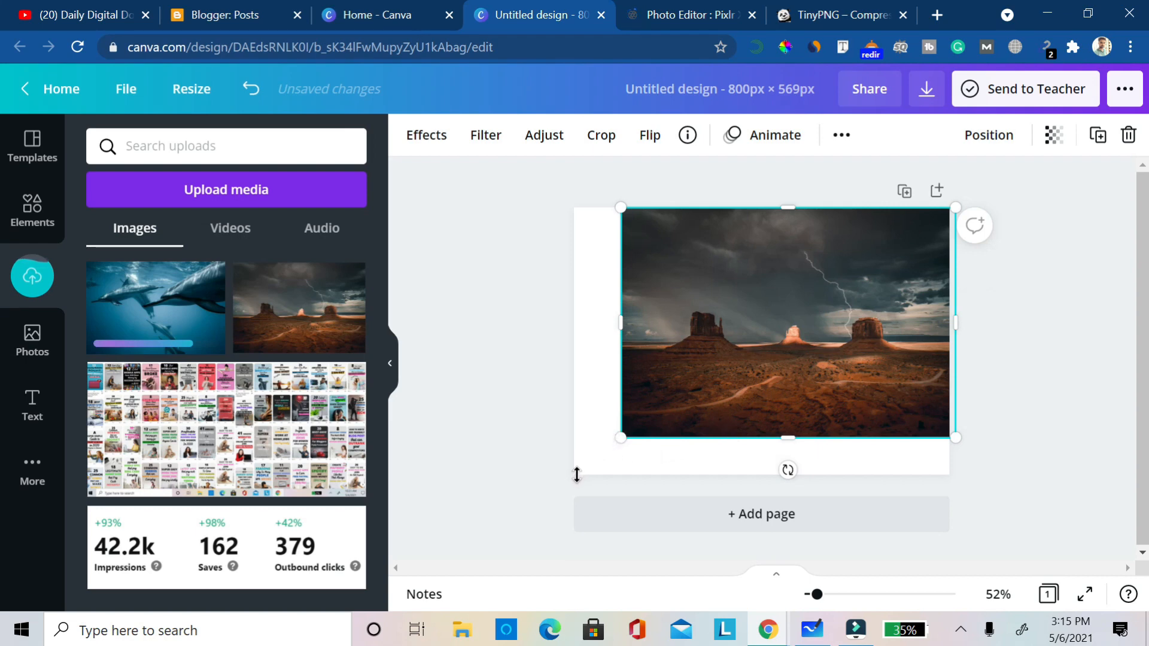
pyautogui.moveTo(577, 475); pyautogui.dragTo(568, 476)
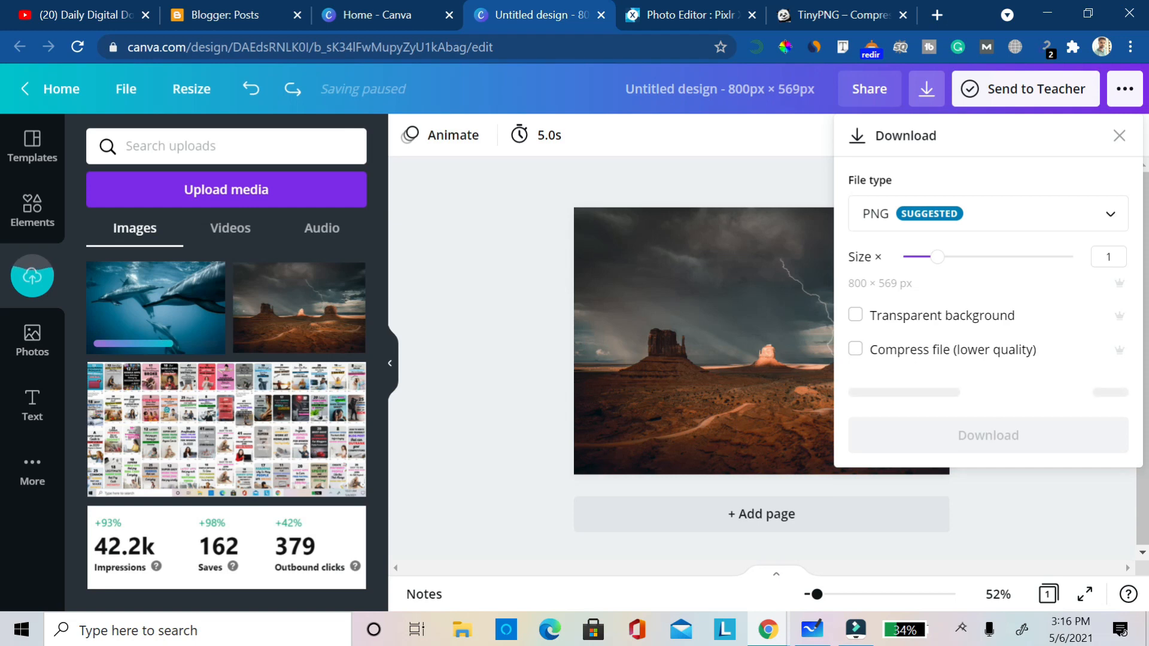
# Download the design as a JPG file and return to editing.
pyautogui.click(1103, 219)
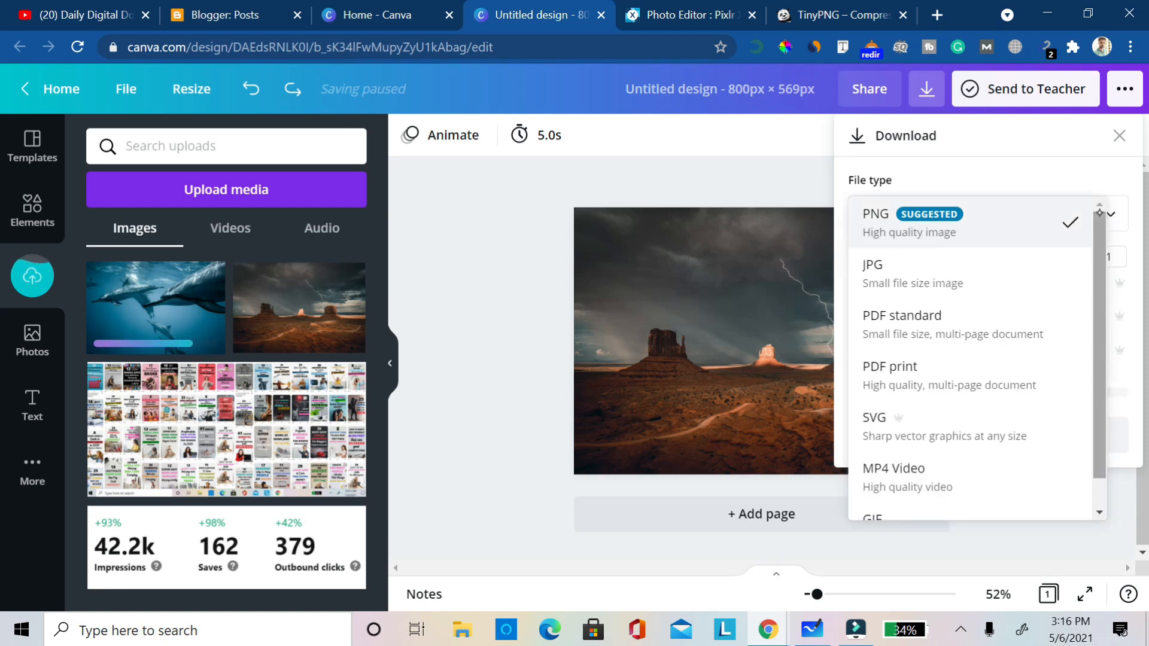
pyautogui.click(912, 273)
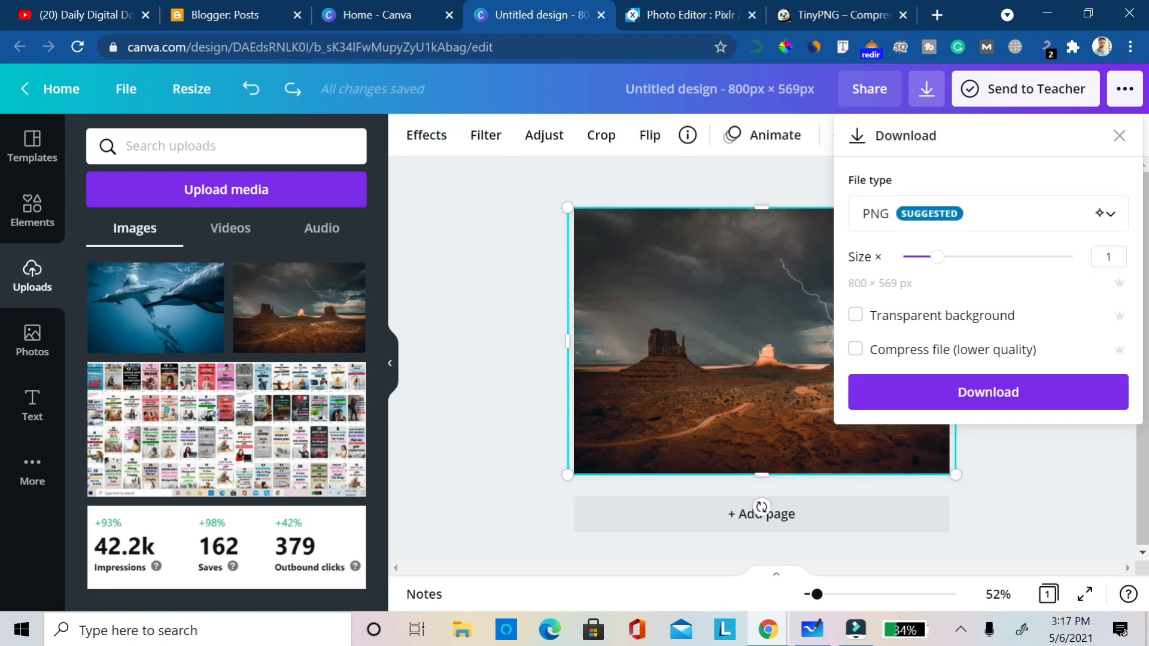
pyautogui.click(1101, 214)
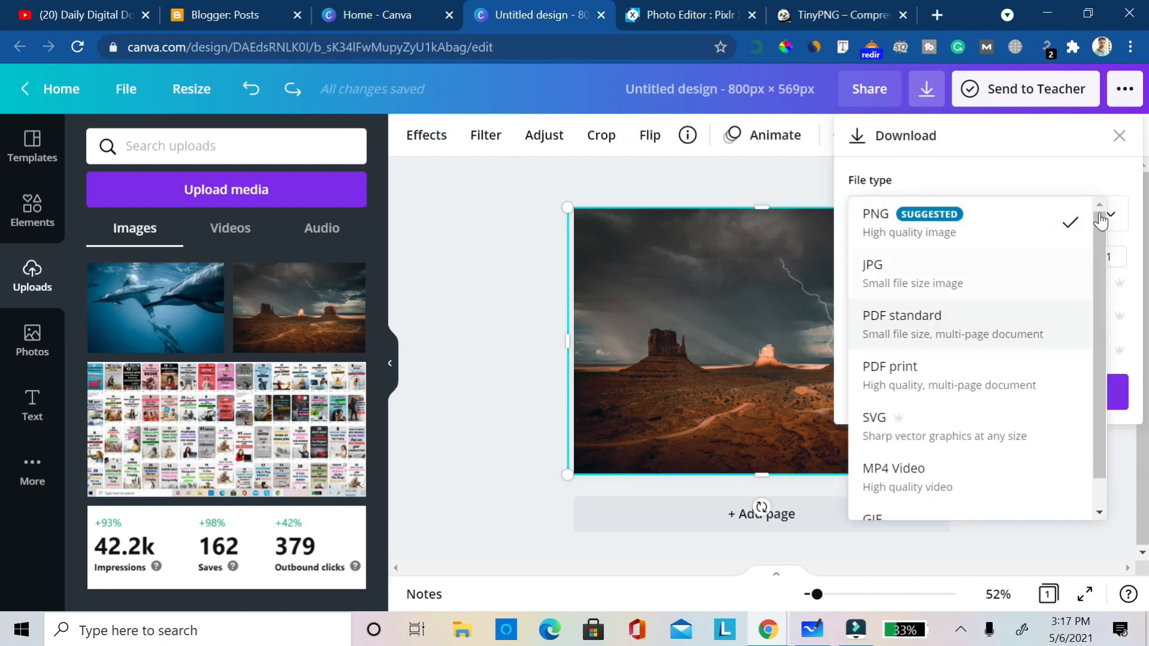
pyautogui.click(880, 264)
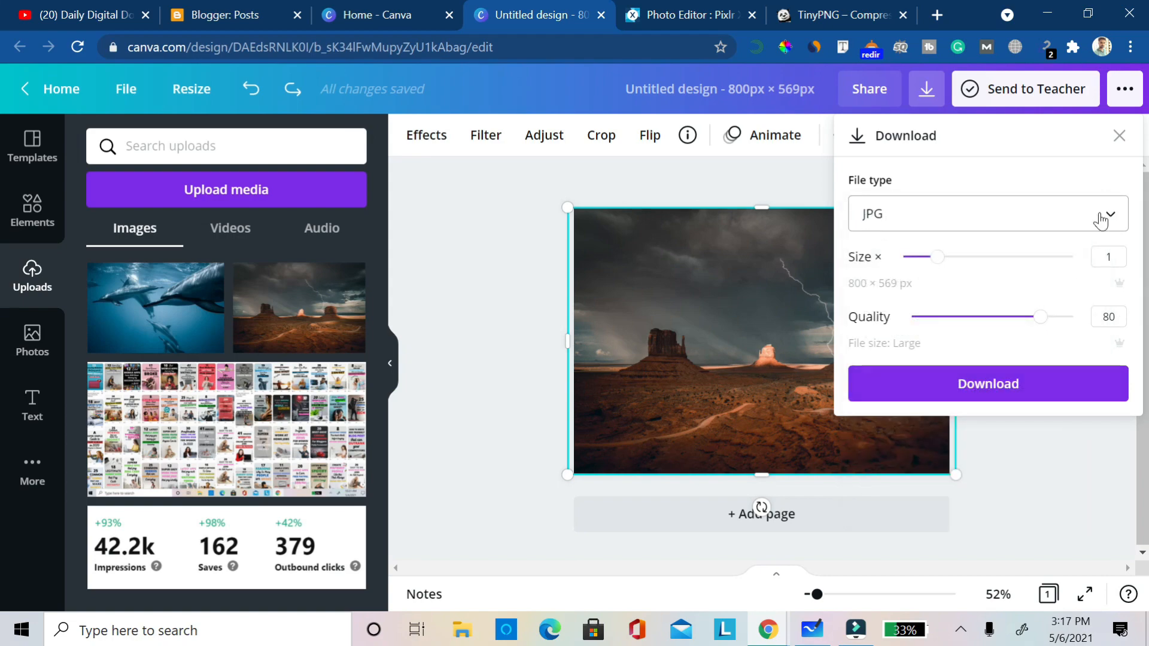
pyautogui.click(988, 384)
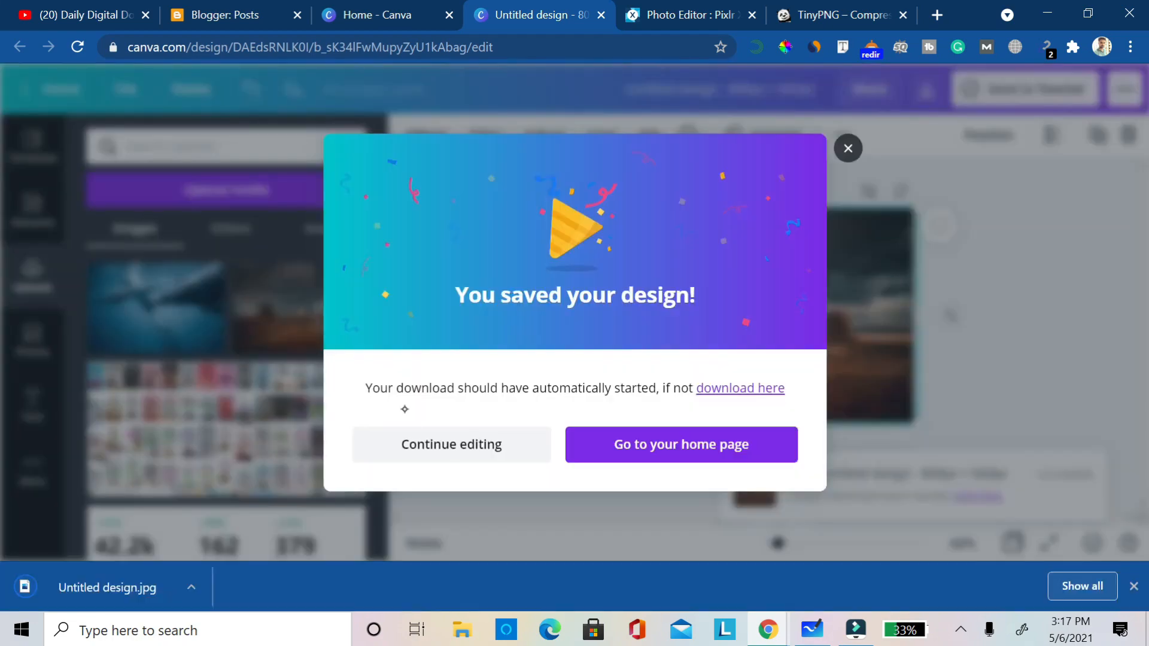
pyautogui.click(413, 435)
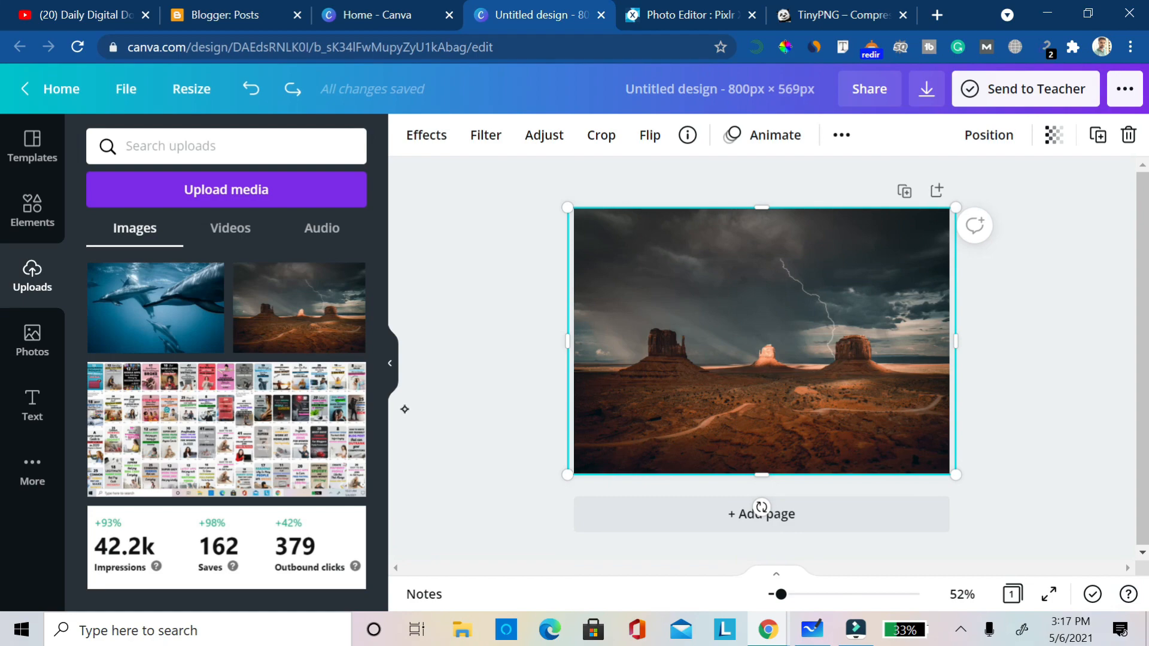
# Switch to TinyPNG and upload the "Untitled design" JPG from the Desktop for compression.
pyautogui.hotkey('ctrl', 'Tab')
pyautogui.hotkey('ctrl', 'Tab')
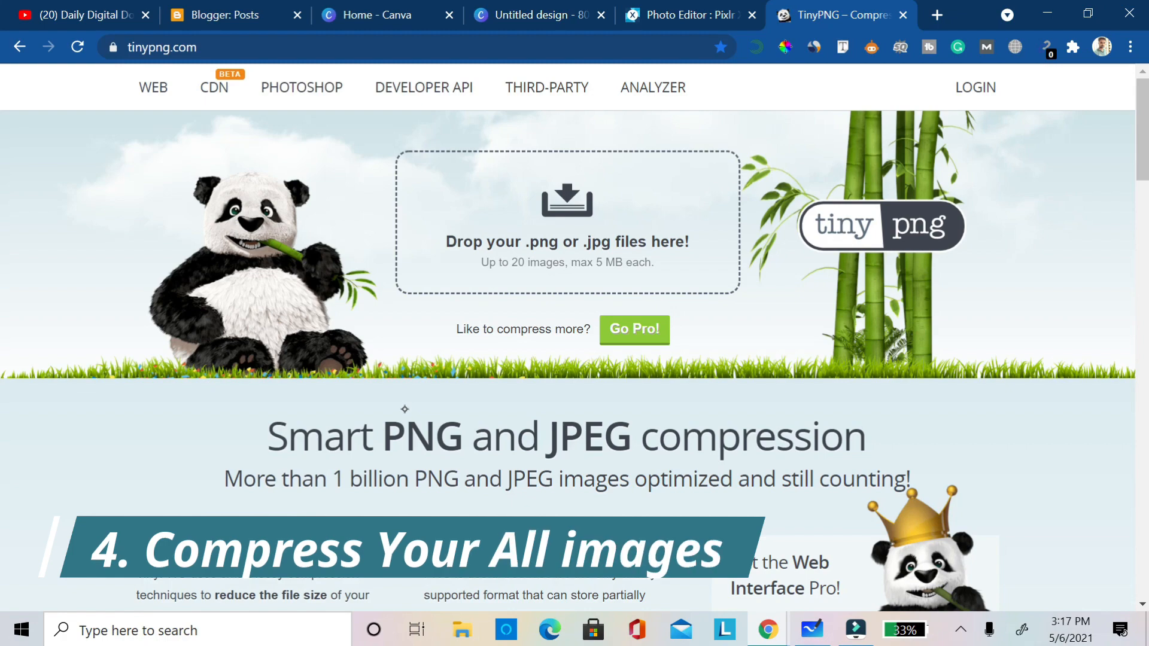
pyautogui.click(567, 221)
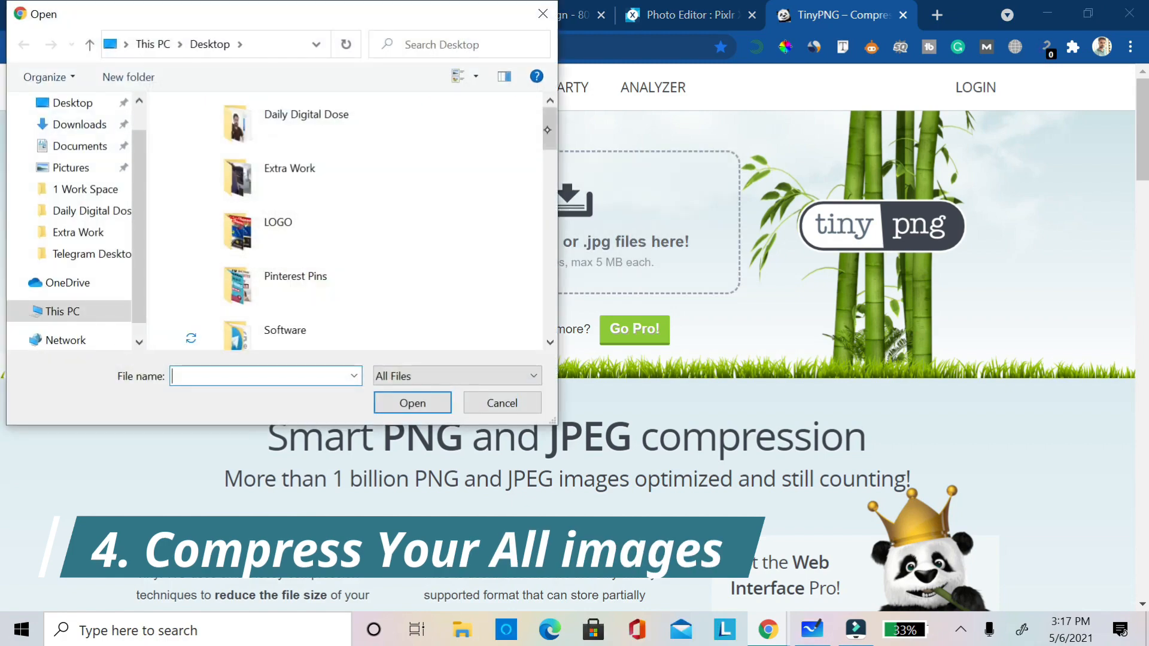
pyautogui.moveTo(547, 130); pyautogui.dragTo(557, 314)
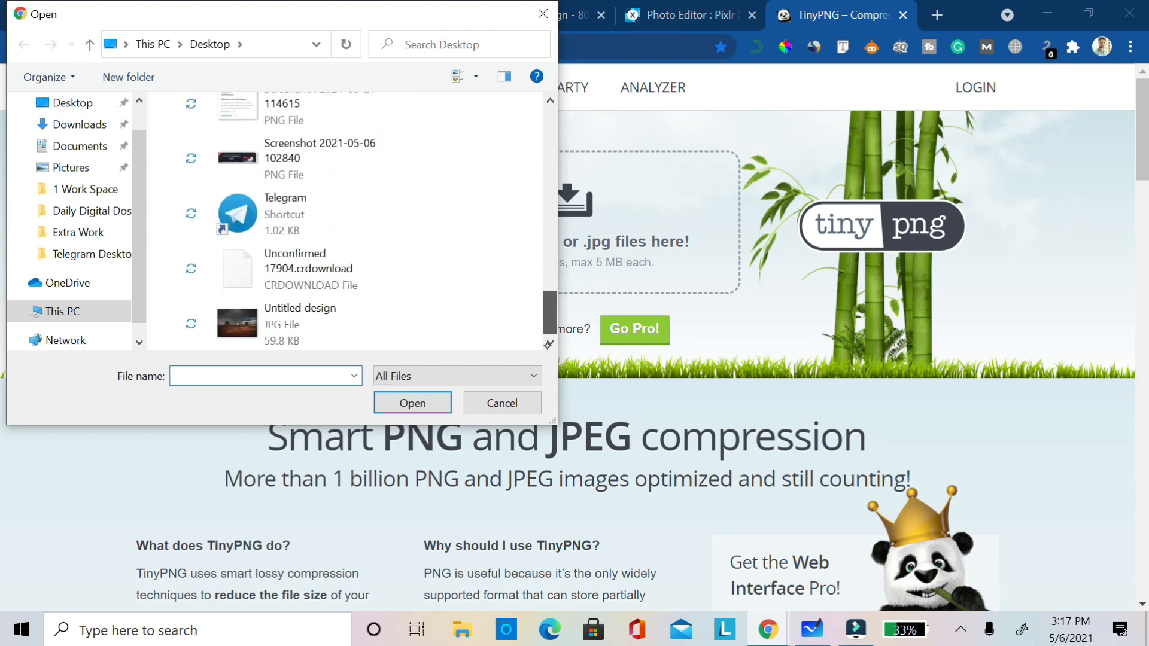
pyautogui.click(311, 323)
pyautogui.click(413, 404)
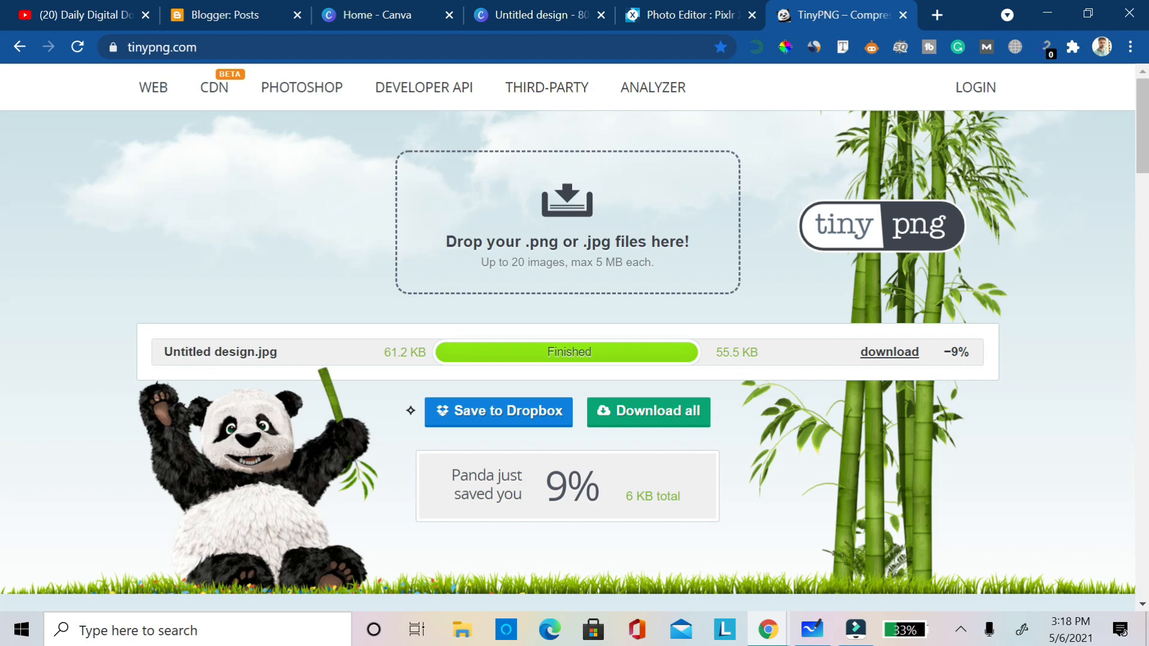
# Switch to the Blogger post editor and insert the "Untitled design" JPG from the Desktop below the jump break.
pyautogui.hotkey('ctrl', '2')
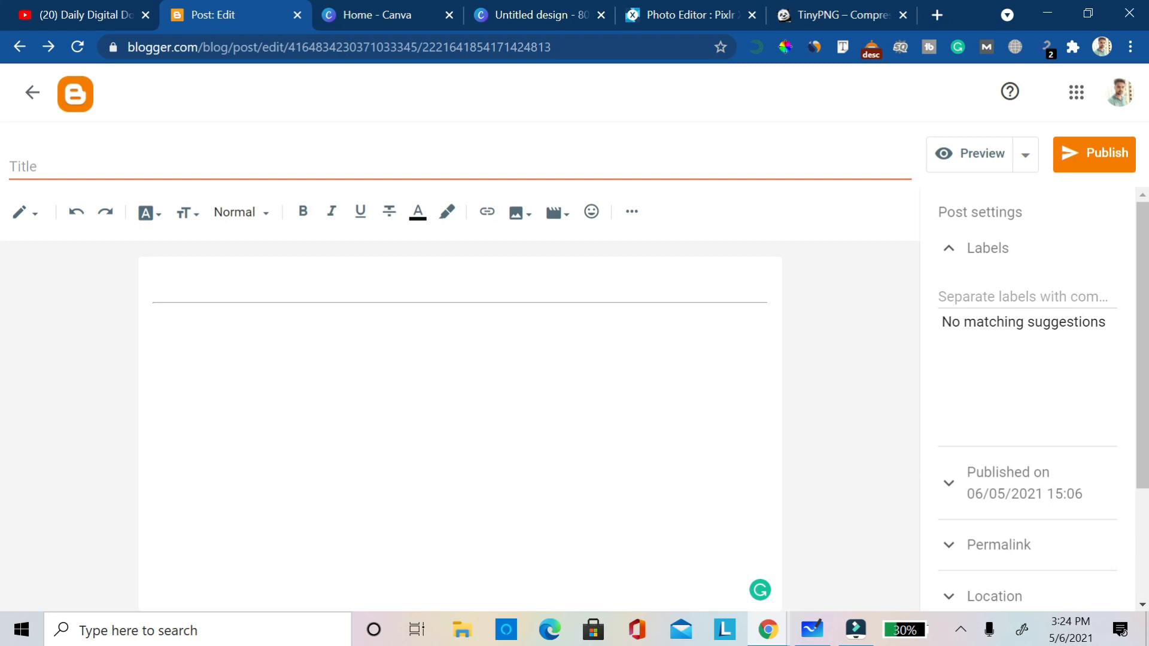
pyautogui.click(155, 311)
pyautogui.click(519, 213)
pyautogui.click(622, 255)
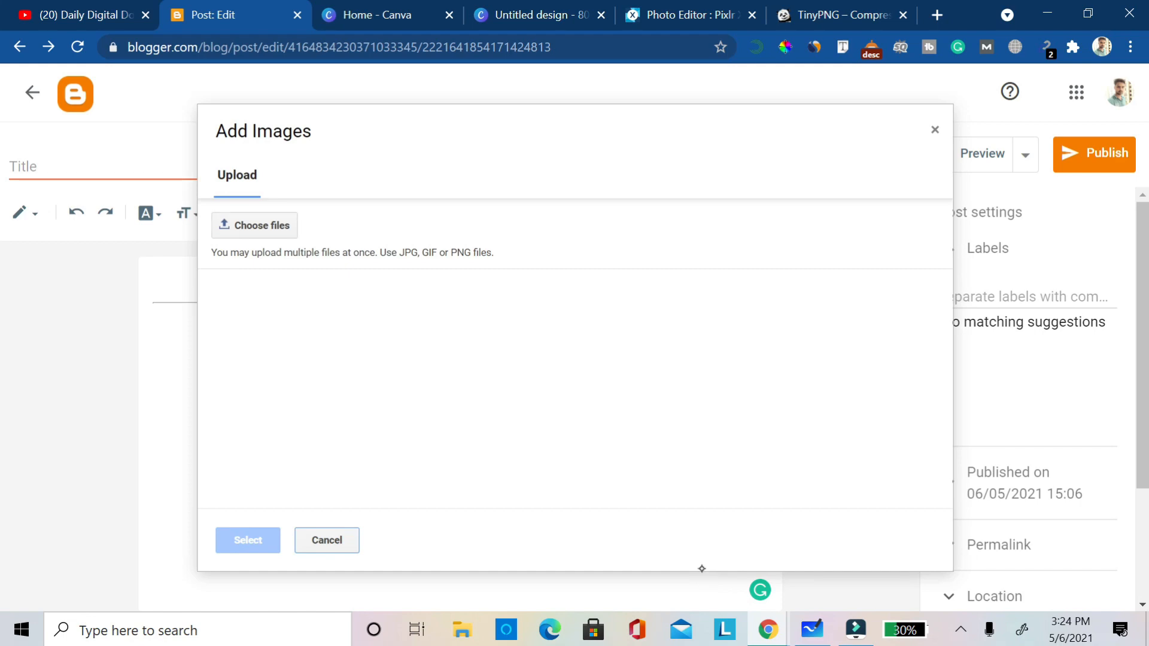
pyautogui.click(254, 225)
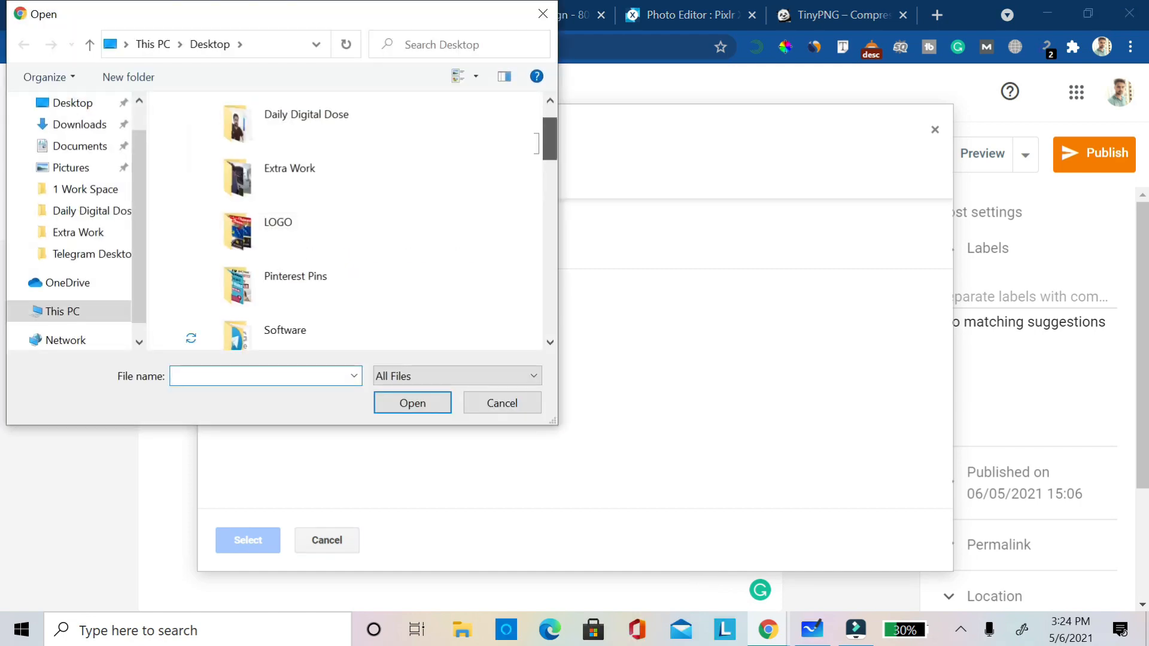
pyautogui.scroll(-15, 359, 125)
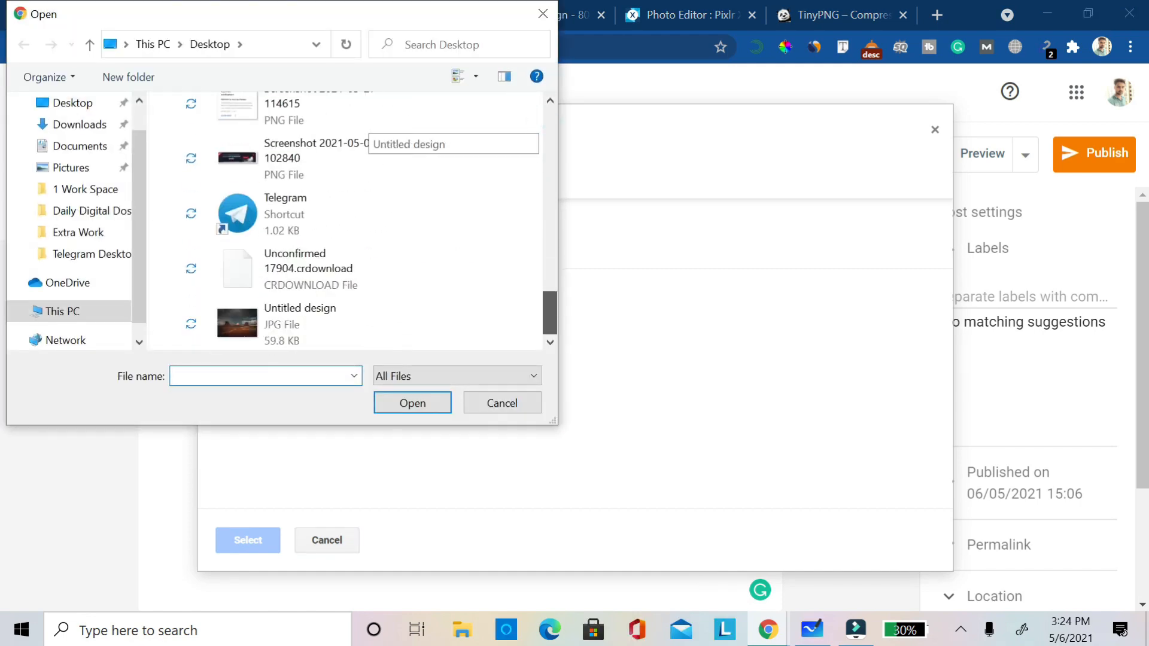
pyautogui.click(301, 317)
pyautogui.click(412, 403)
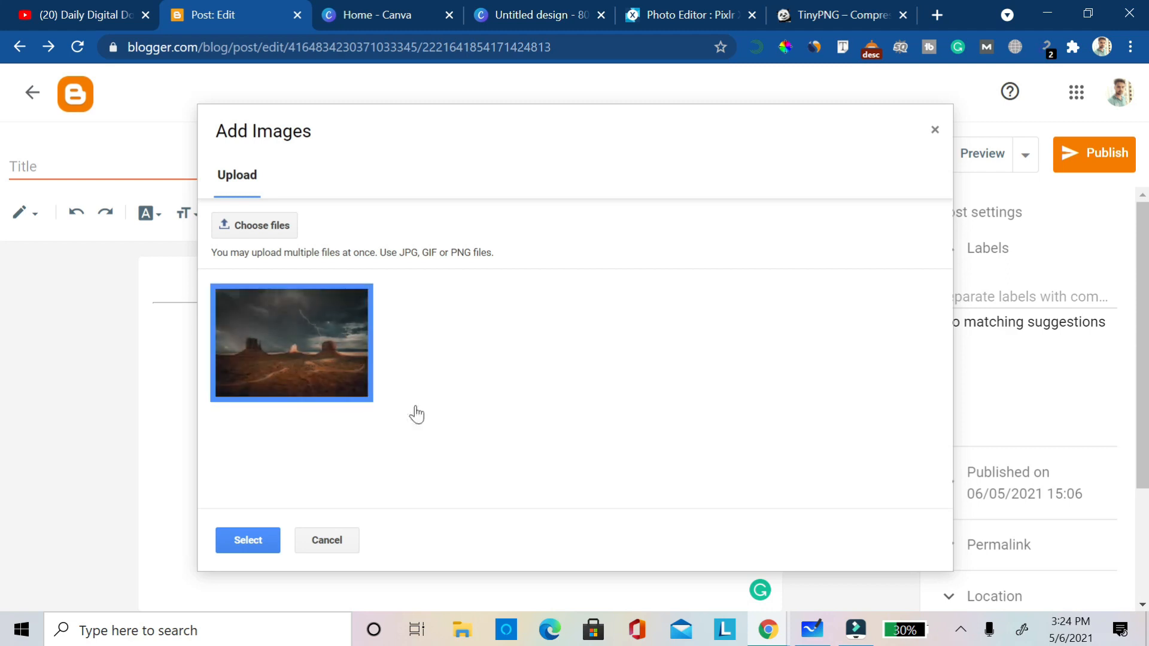
pyautogui.click(247, 541)
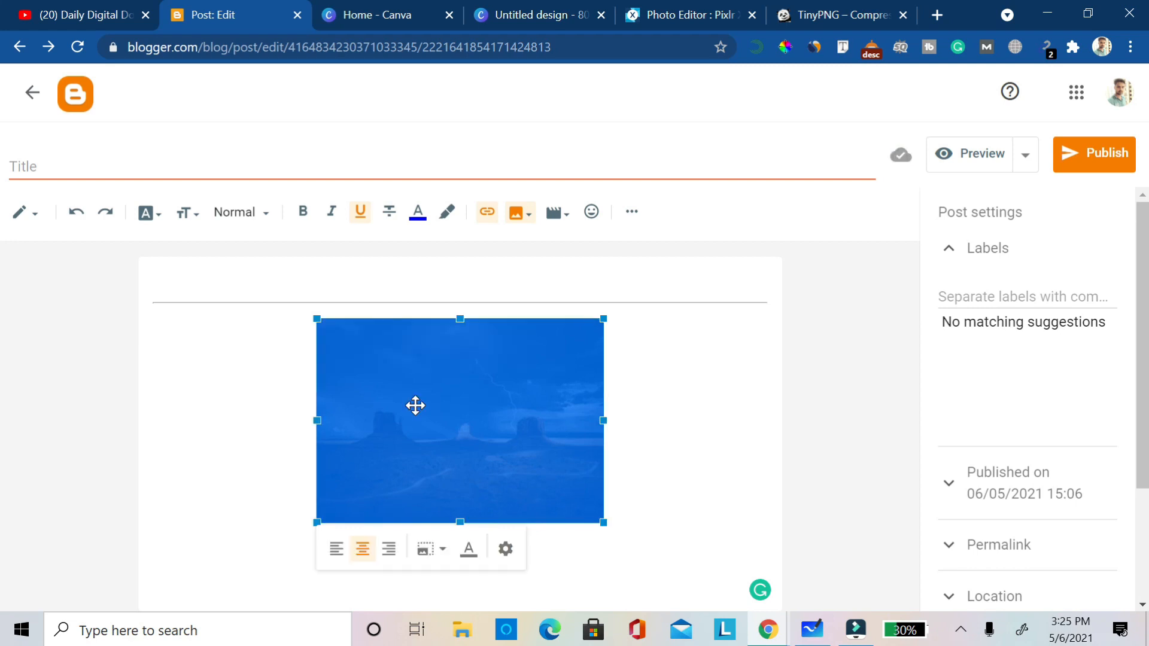
# Open the inserted desert image's link, read through its full address, copy it and leave the link unchanged.
pyautogui.hotkey('ctrl', 'k')
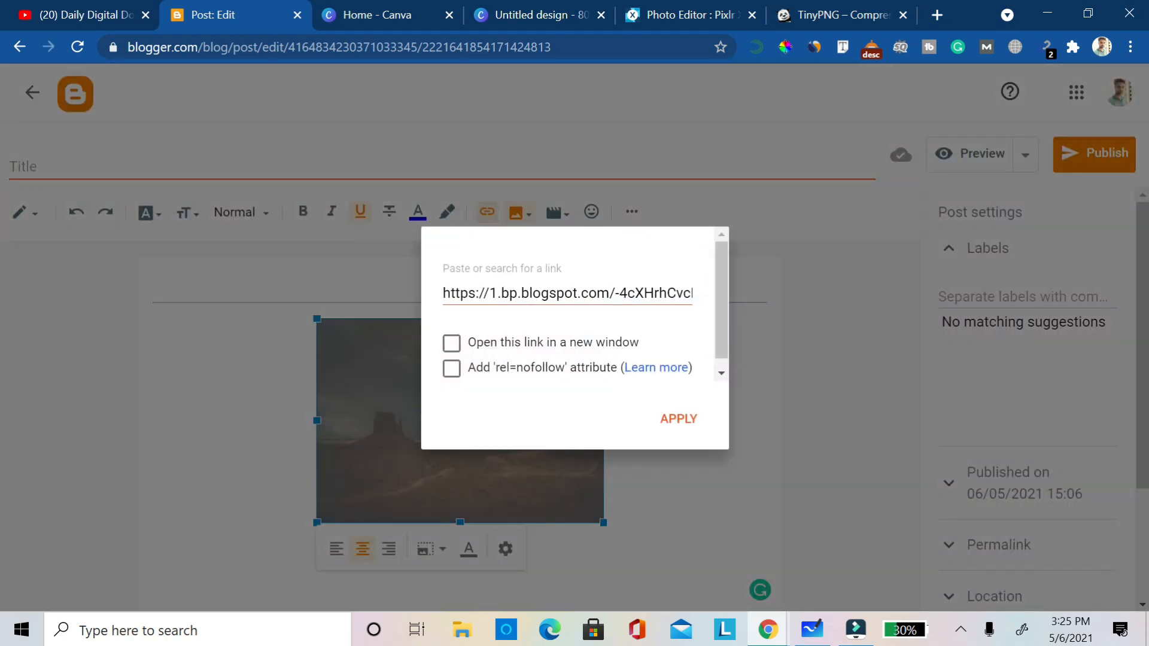
pyautogui.hscroll(-3, 567, 293)
pyautogui.hscroll(1, 567, 293)
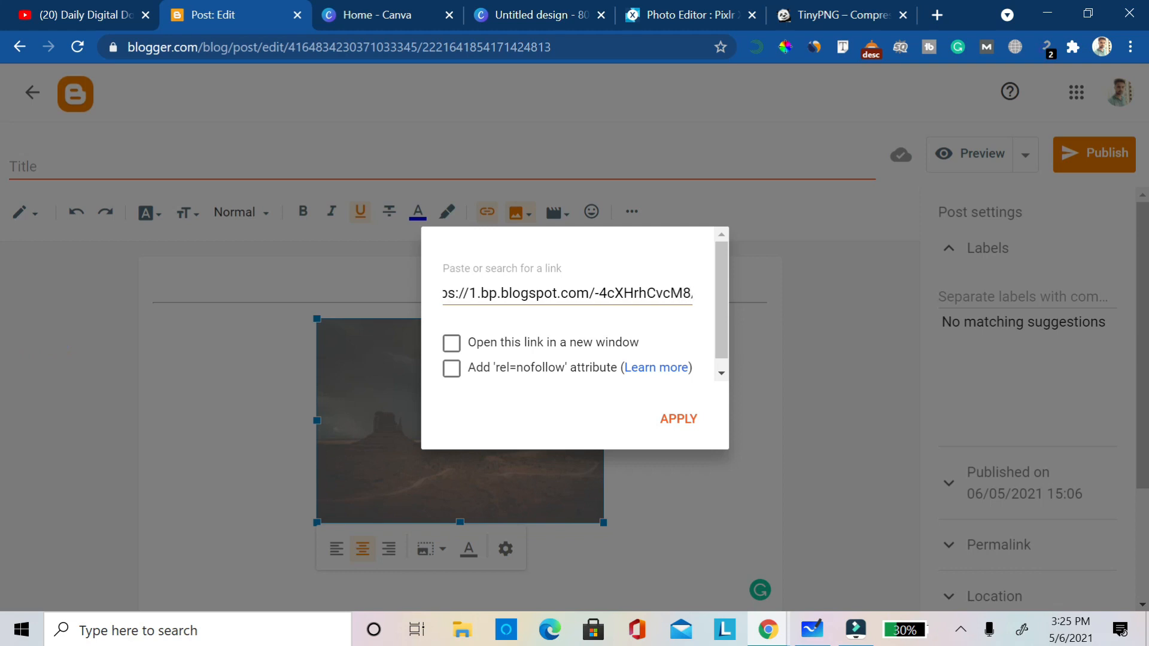
pyautogui.hscroll(5, 567, 293)
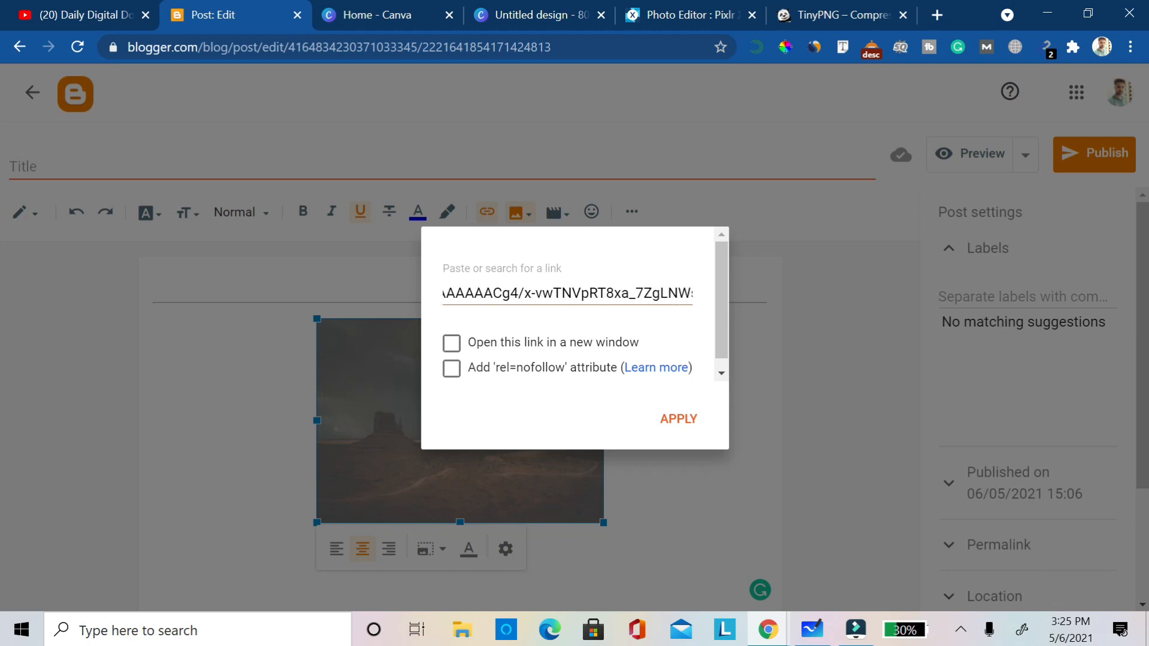
pyautogui.hscroll(5, 567, 294)
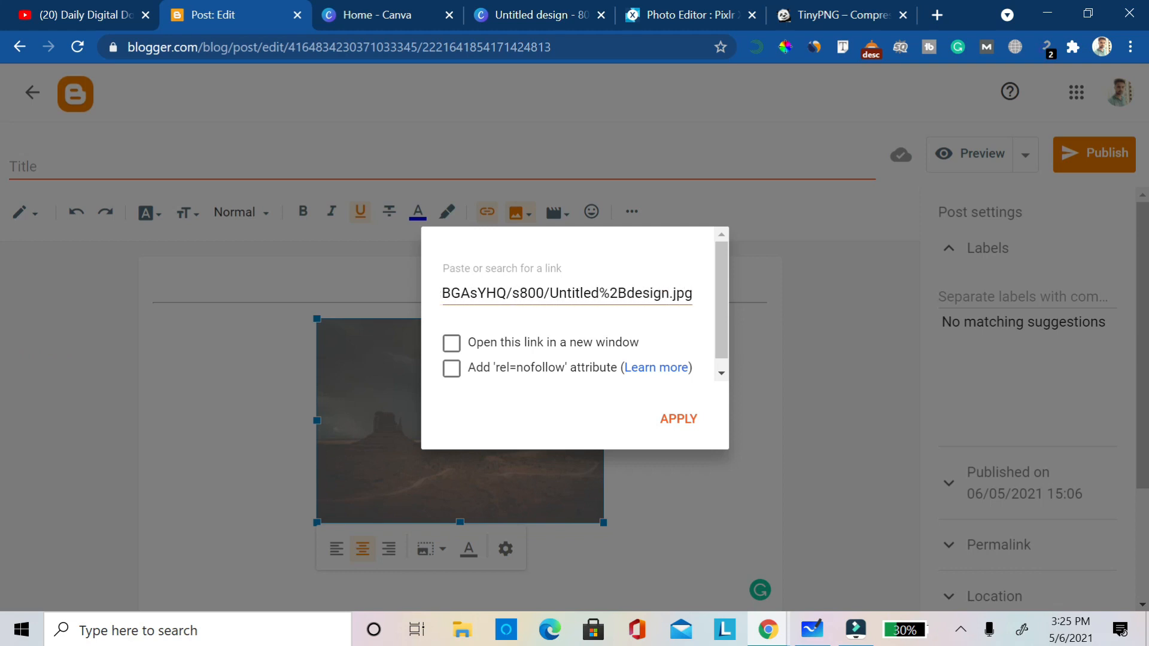
pyautogui.doubleClick(639, 293)
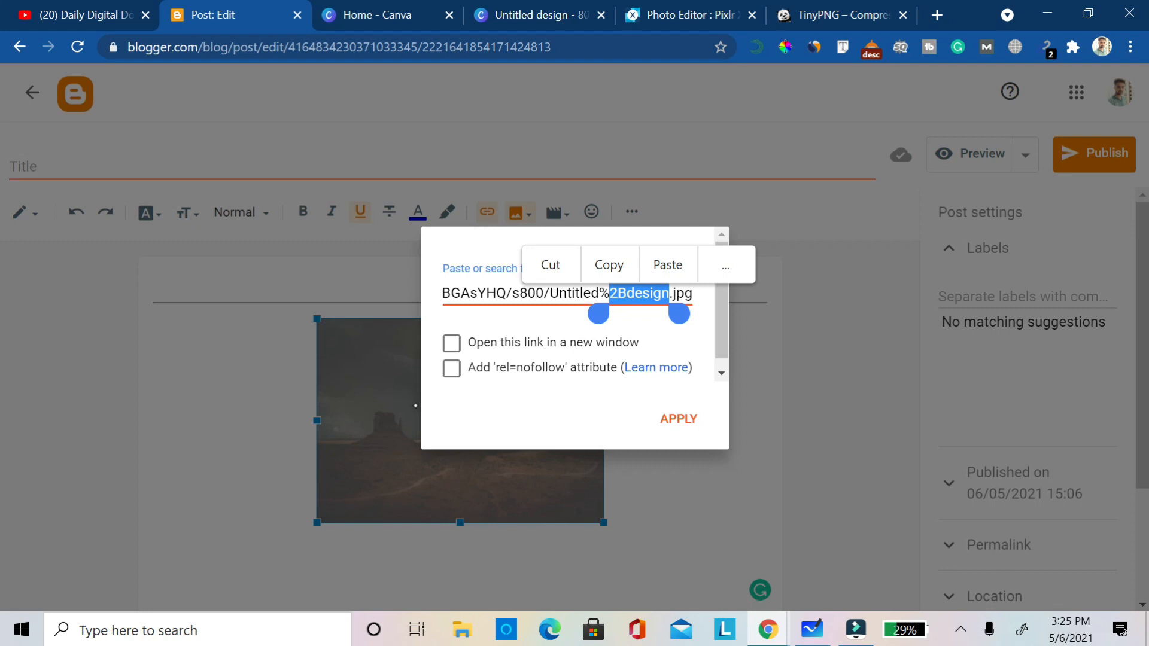
pyautogui.tripleClick(512, 294)
pyautogui.click(539, 265)
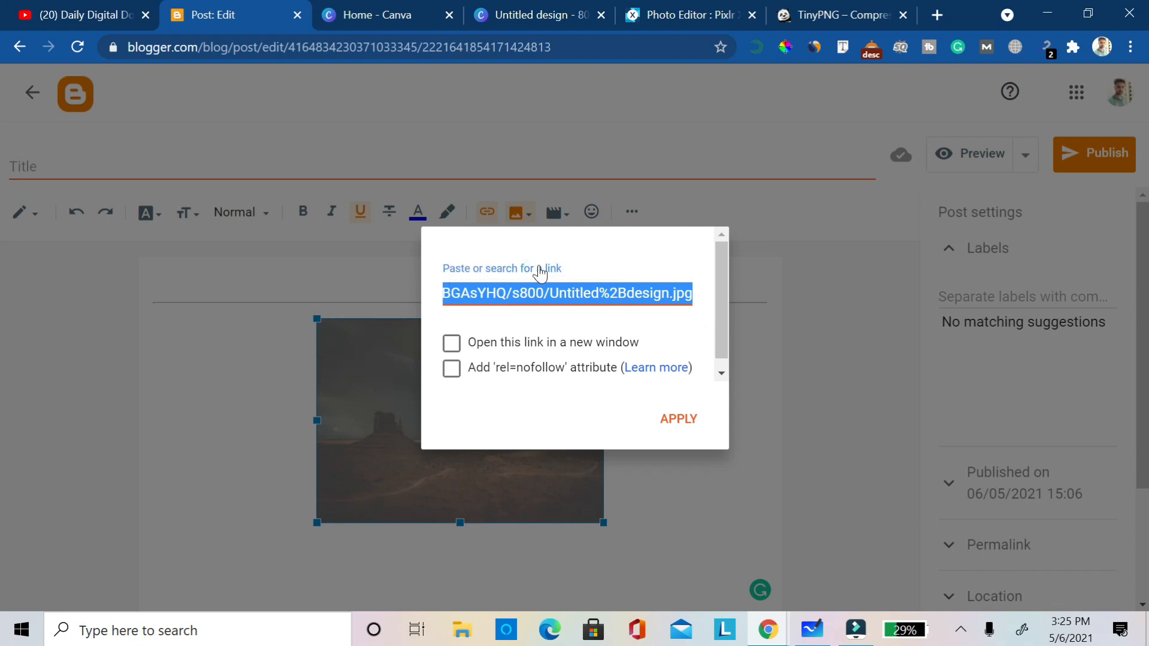
pyautogui.press('Escape')
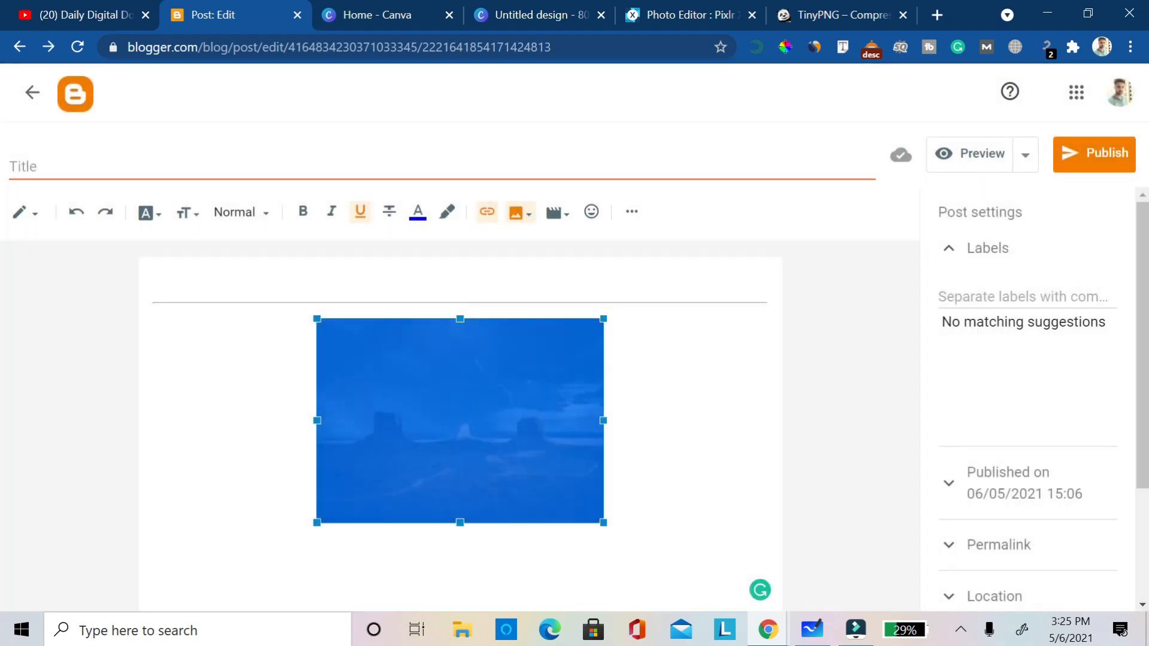
pyautogui.rightClick(538, 266)
pyautogui.click(538, 266)
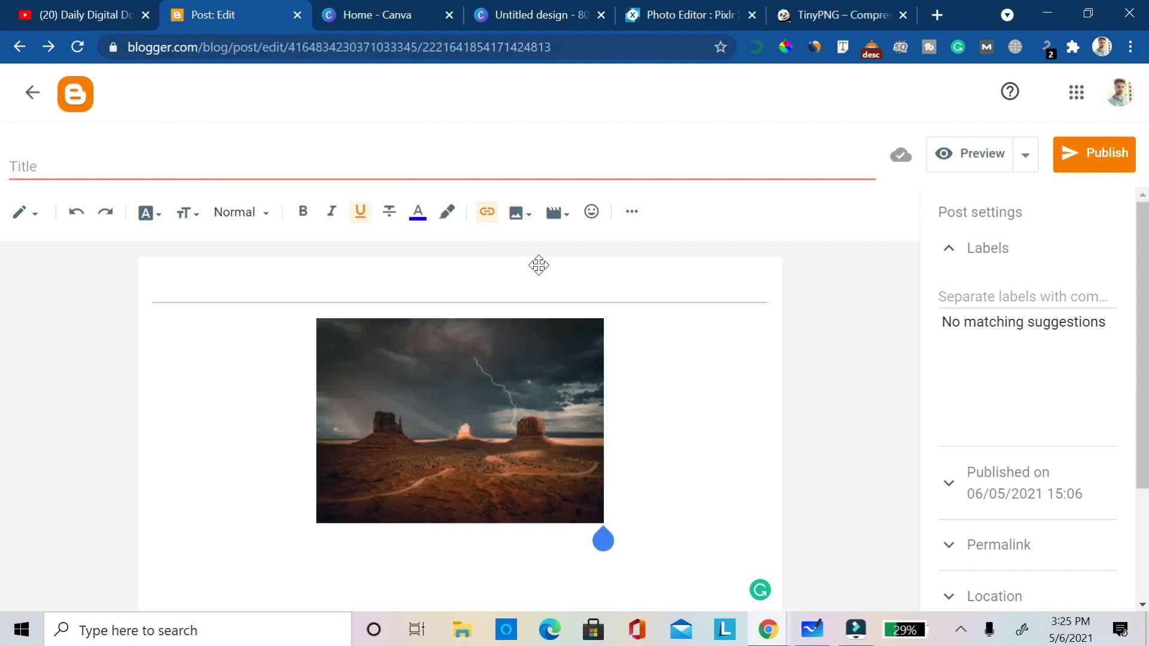
# Try to add an image to the post by URL, using the copied address of the desert image.
pyautogui.click(520, 213)
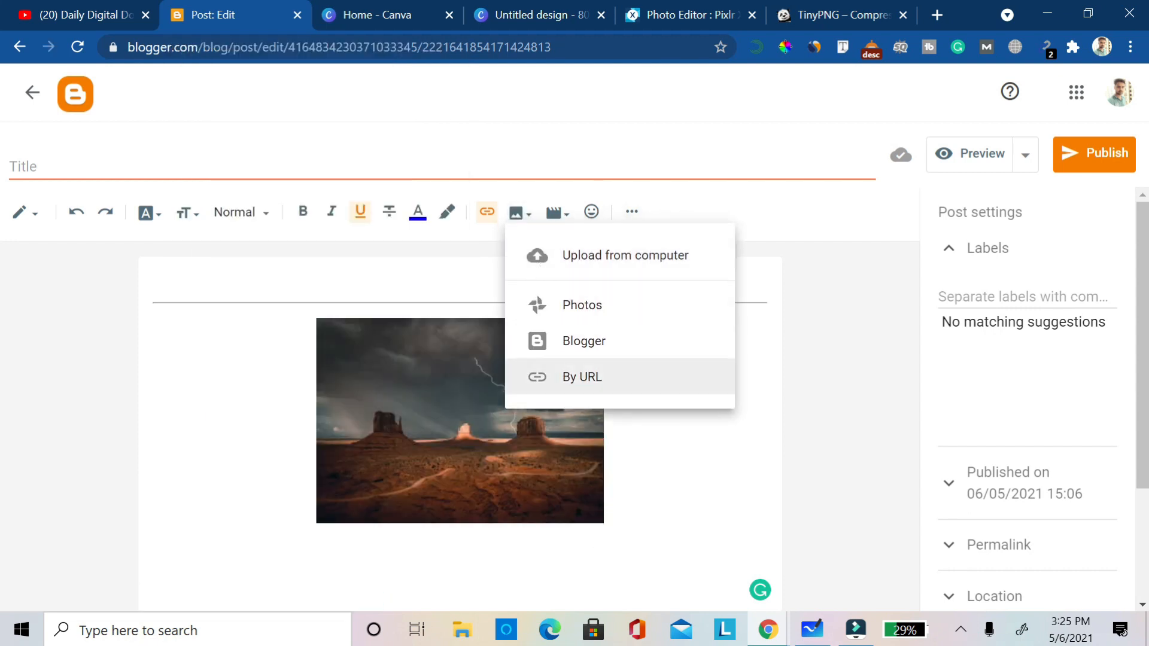
pyautogui.click(582, 376)
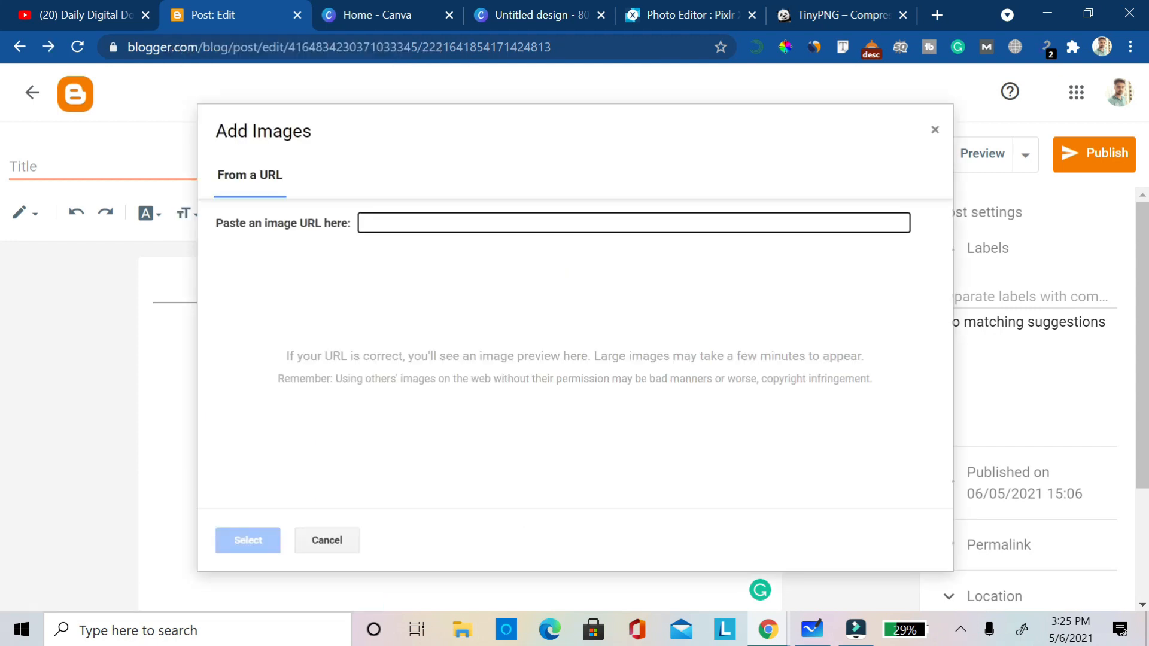
pyautogui.click(633, 223)
pyautogui.hotkey('ctrl', 'v')
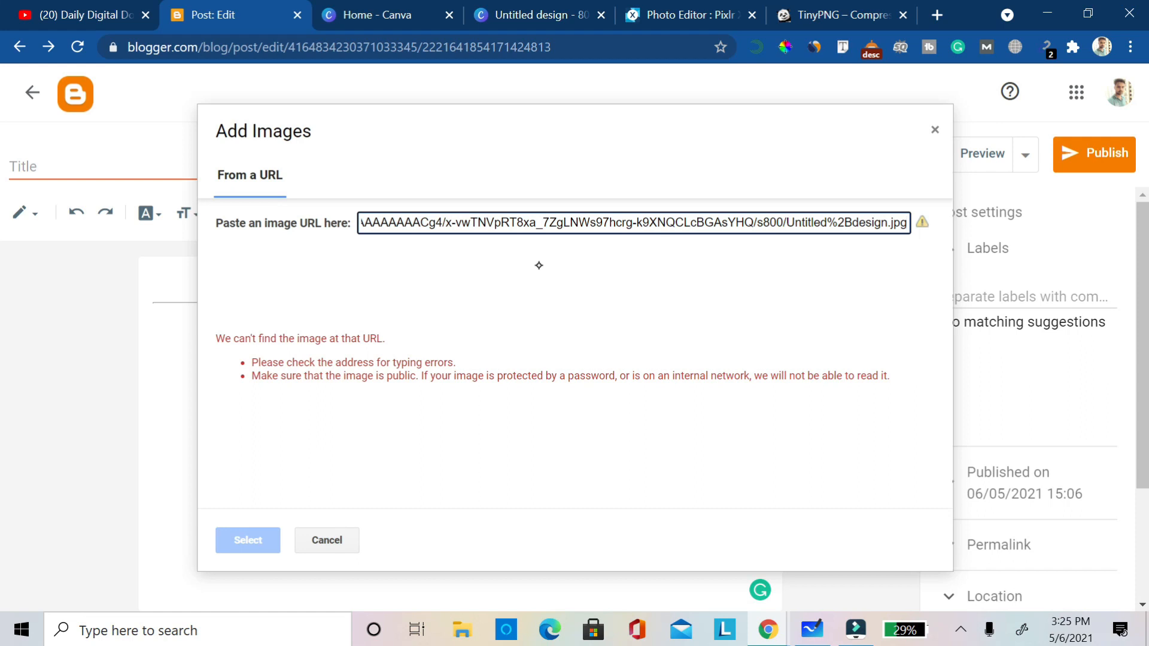
pyautogui.press('Escape')
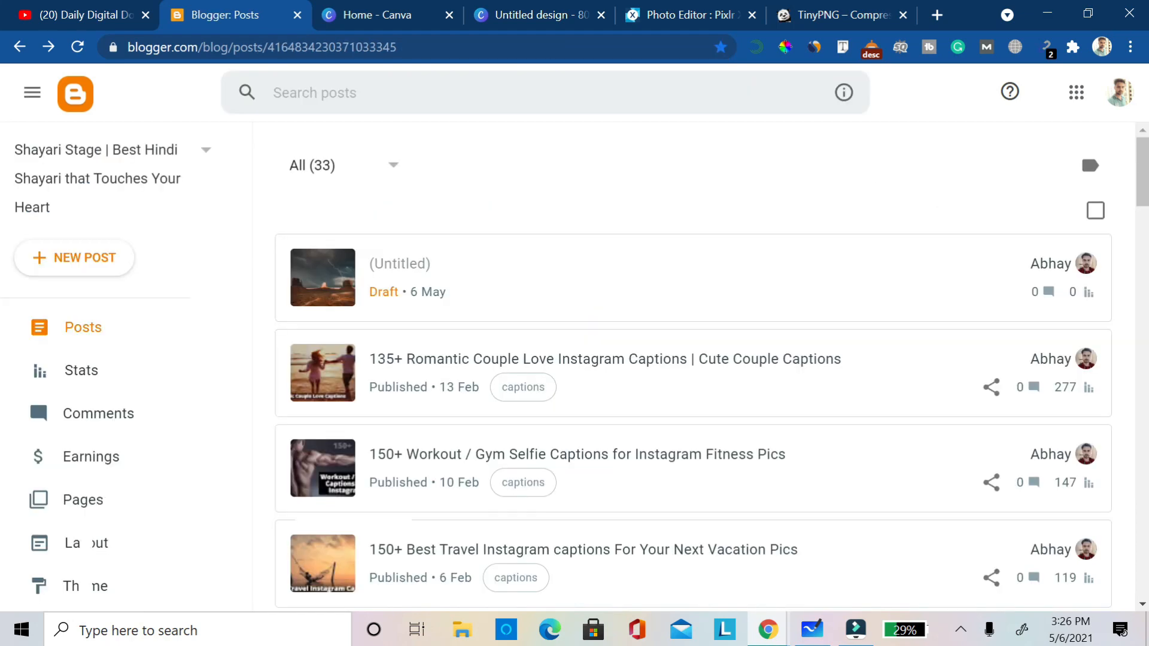
# Open the blog's layout and examine its gadgets from Theme Options through Main Posts and the right sidebars to Menu Footer.
pyautogui.scroll(-2, 86, 586)
pyautogui.click(86, 407)
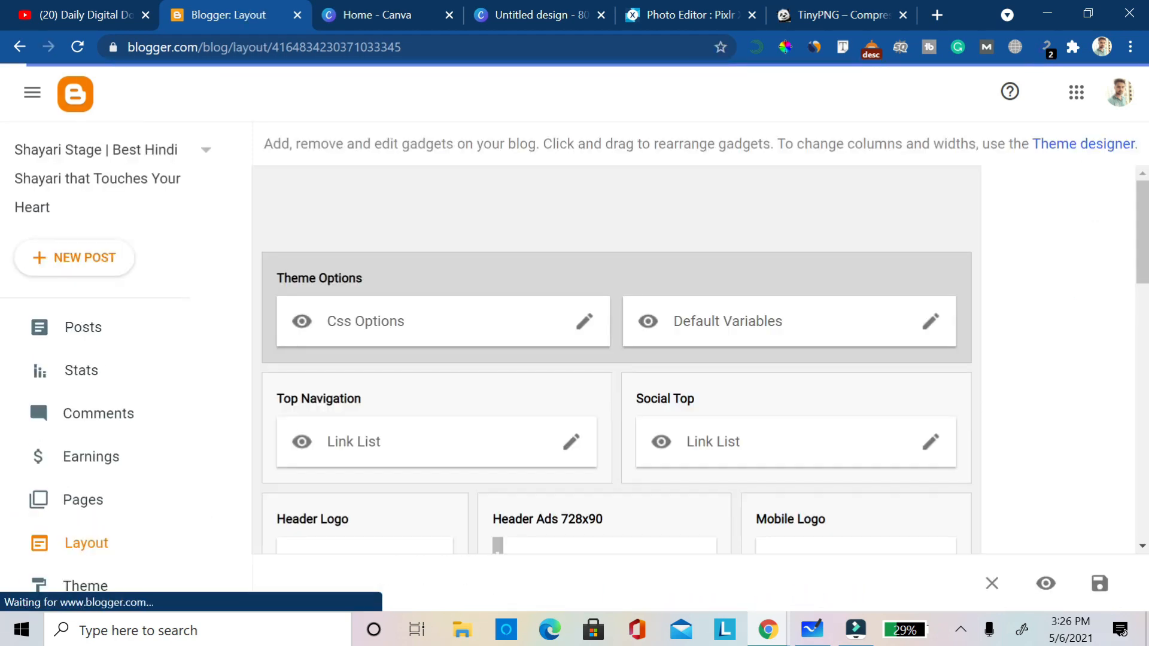
pyautogui.scroll(-10, 539, 265)
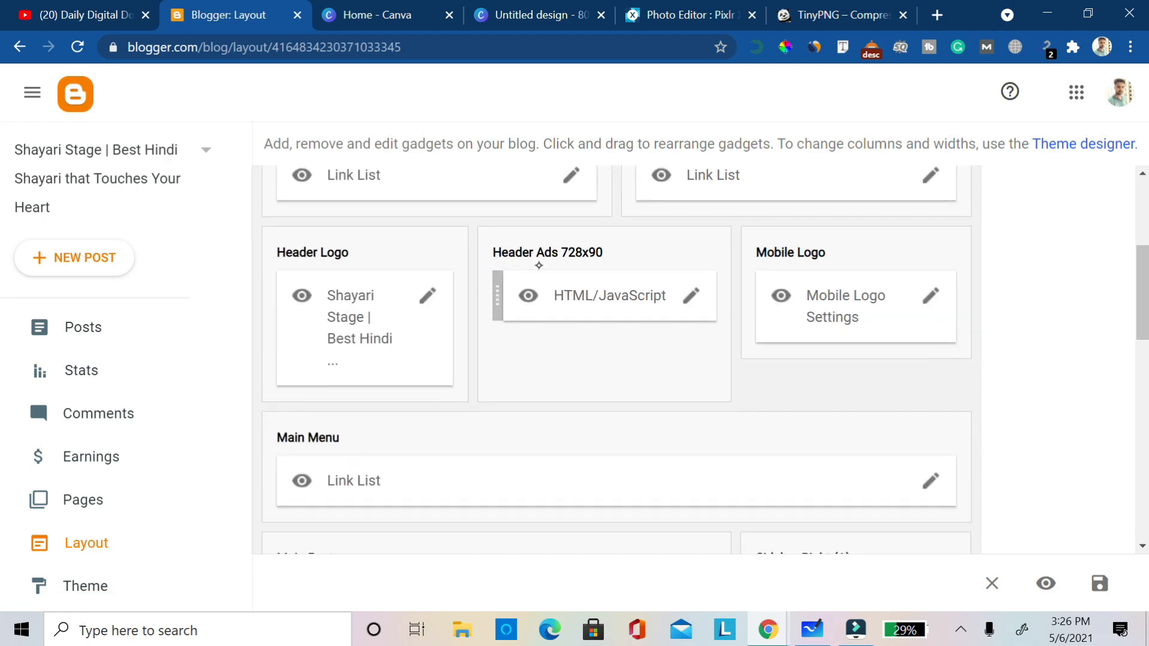
pyautogui.scroll(-4, 539, 265)
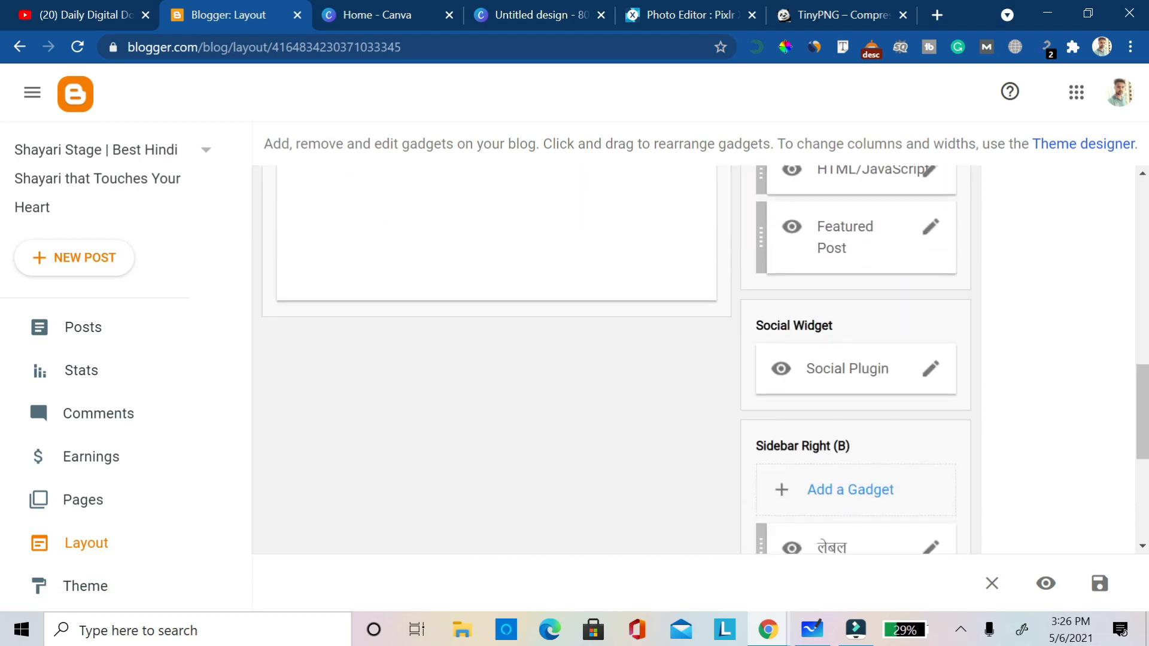
pyautogui.scroll(-5, 539, 265)
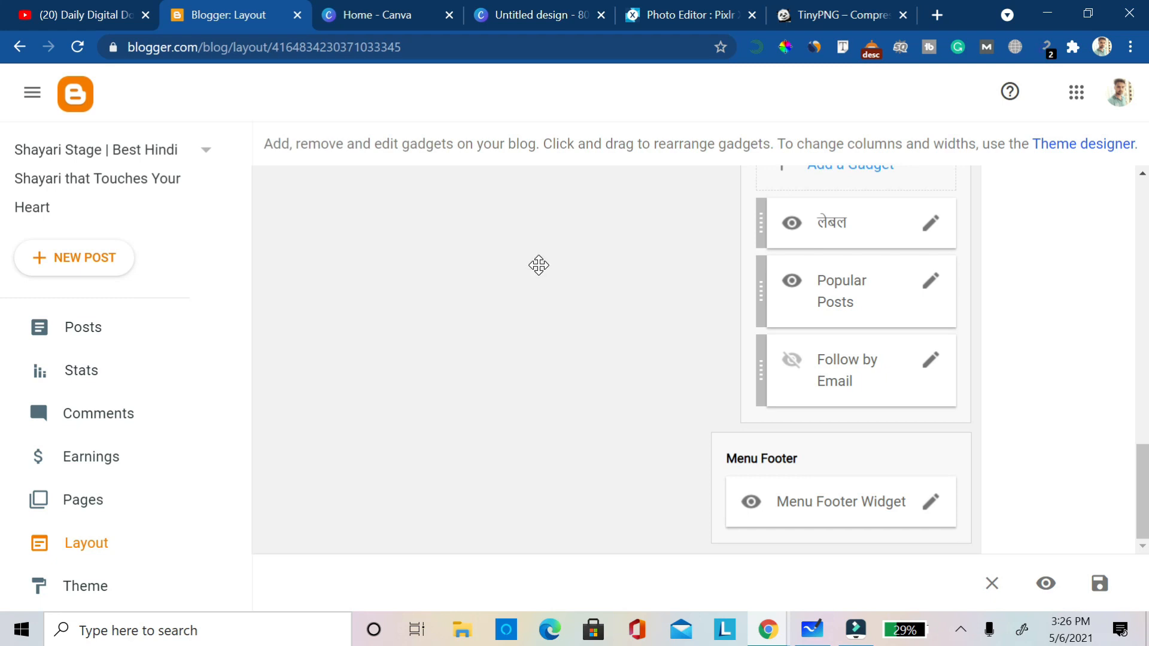
pyautogui.scroll(3, 539, 265)
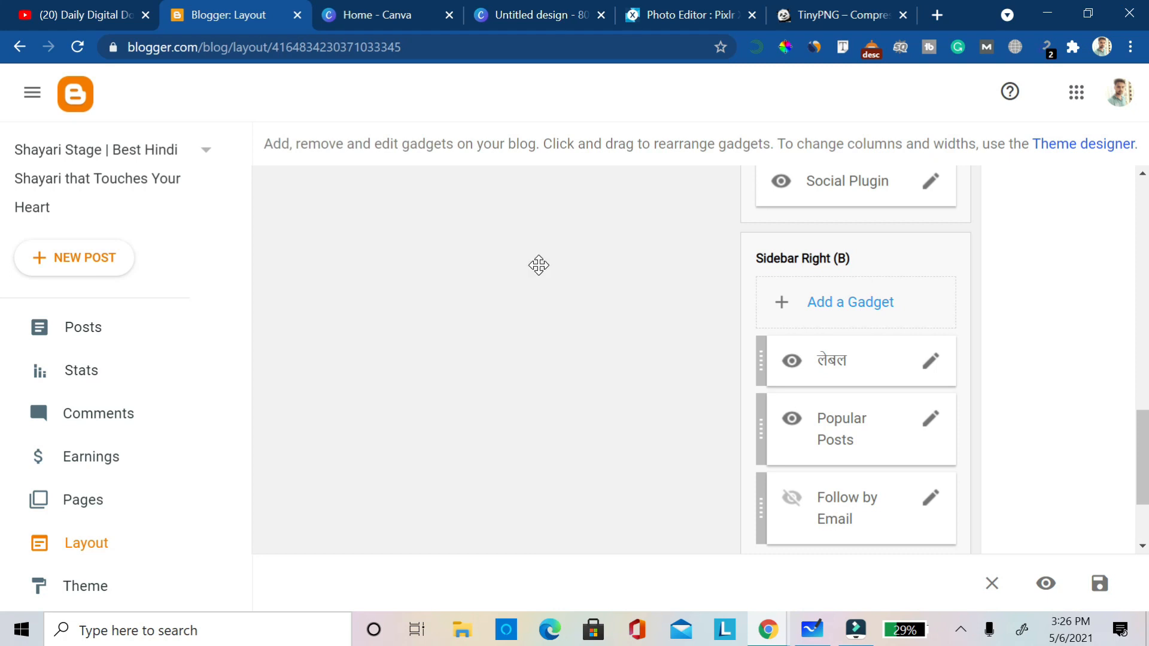
pyautogui.scroll(3, 538, 265)
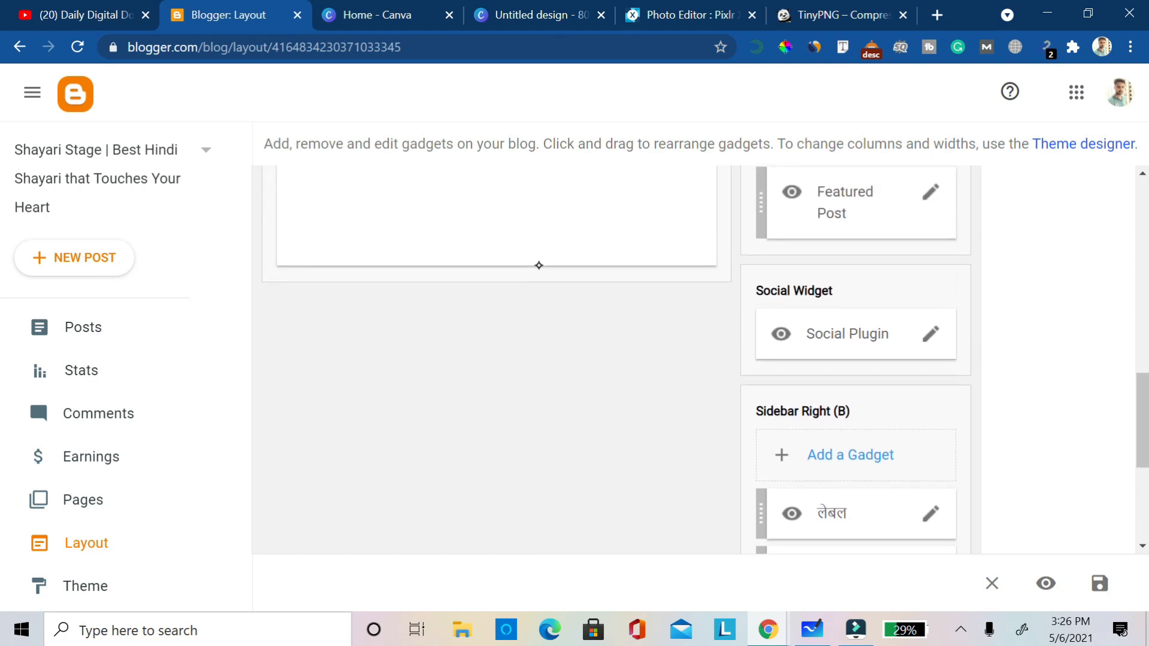
pyautogui.scroll(3, 539, 265)
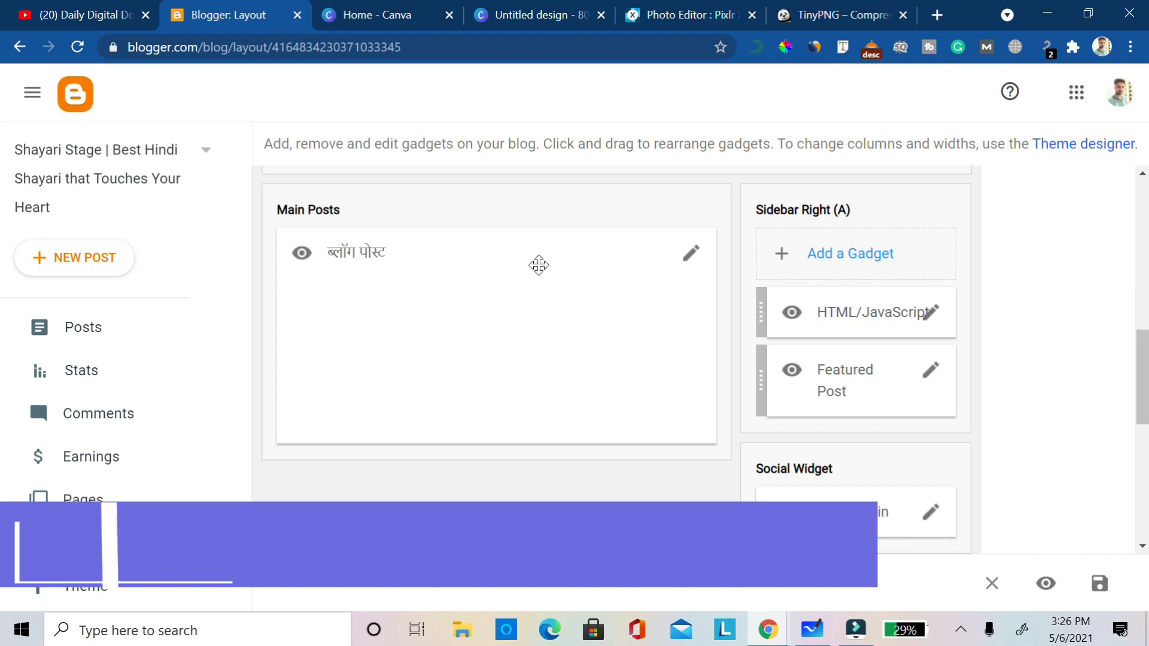
pyautogui.scroll(-2, 539, 265)
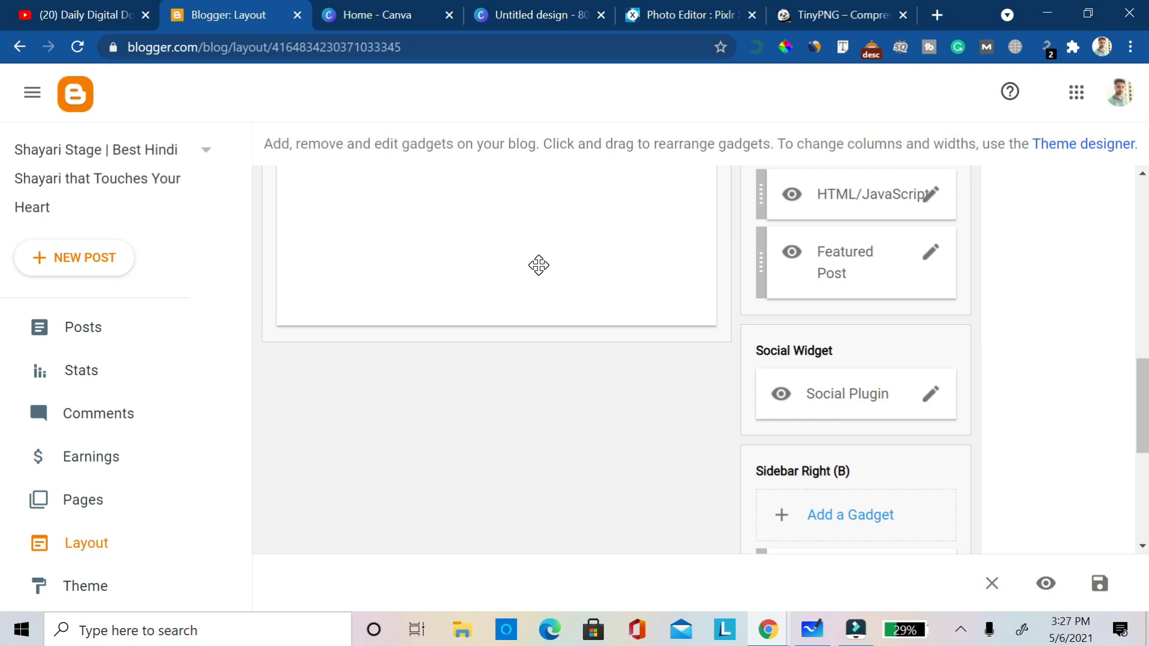
pyautogui.scroll(-3, 538, 266)
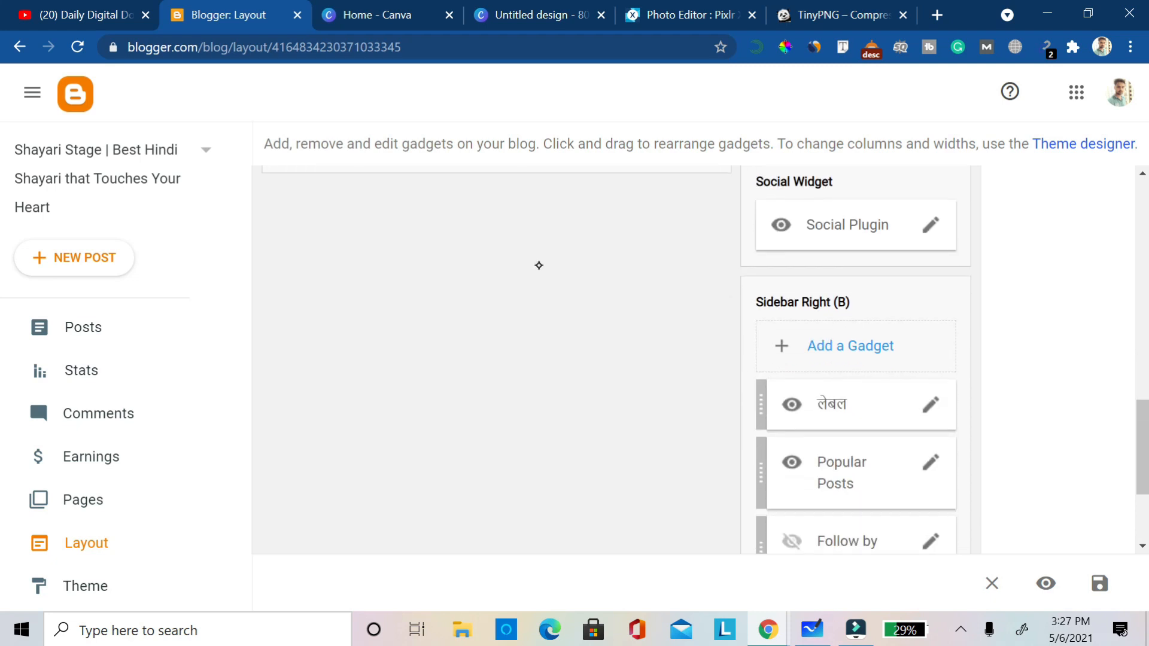
pyautogui.scroll(15, 539, 265)
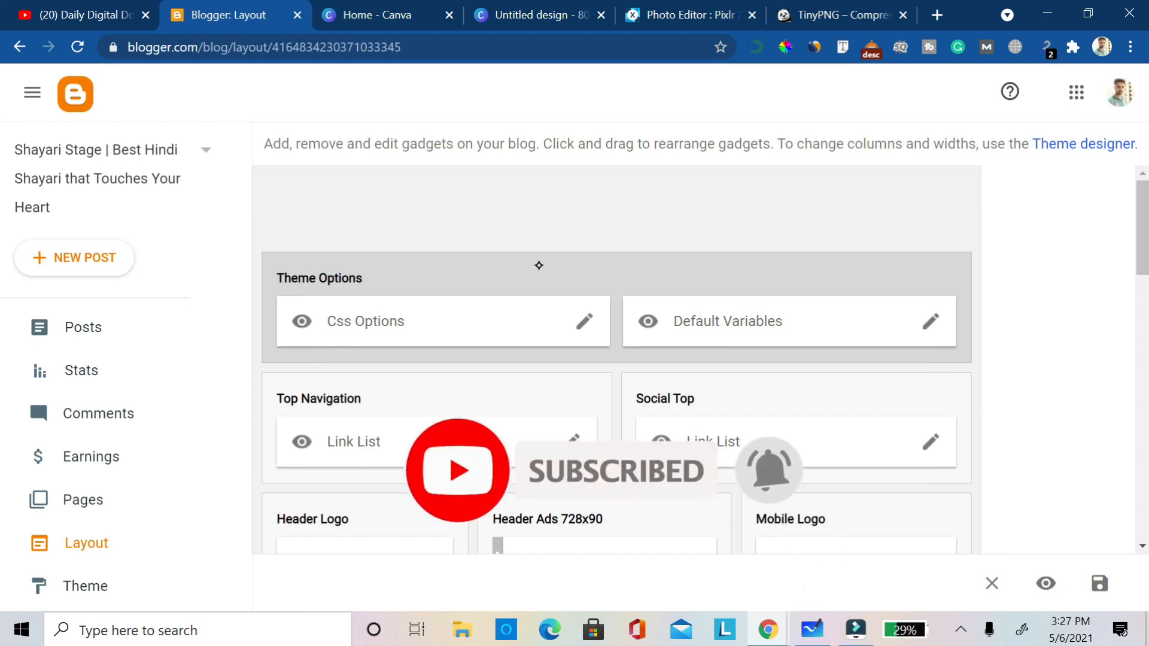
# Switch to YouTube and look over the uploaded videos on the Daily Digital Dose channel.
pyautogui.click(85, 15)
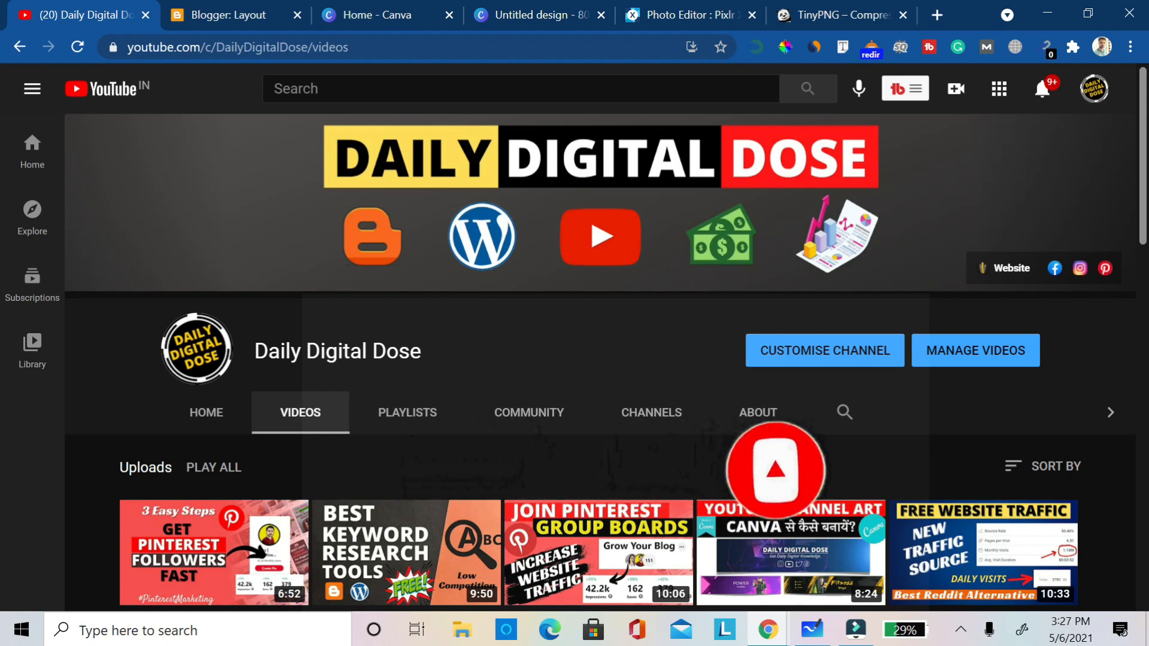
pyautogui.scroll(-1, 539, 274)
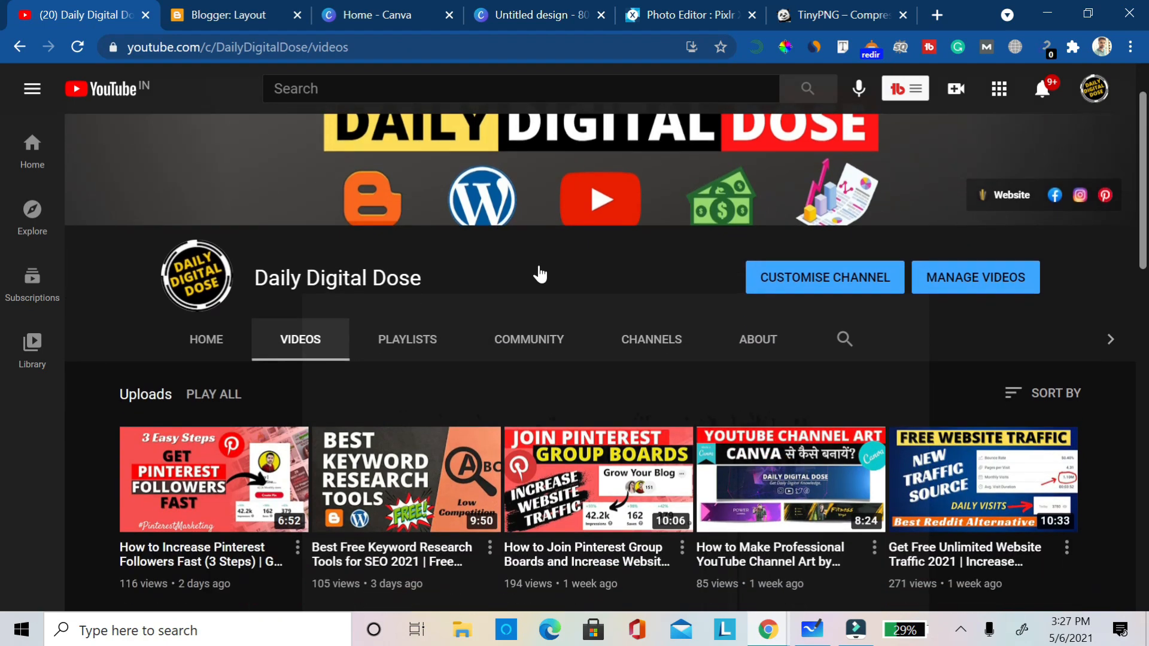